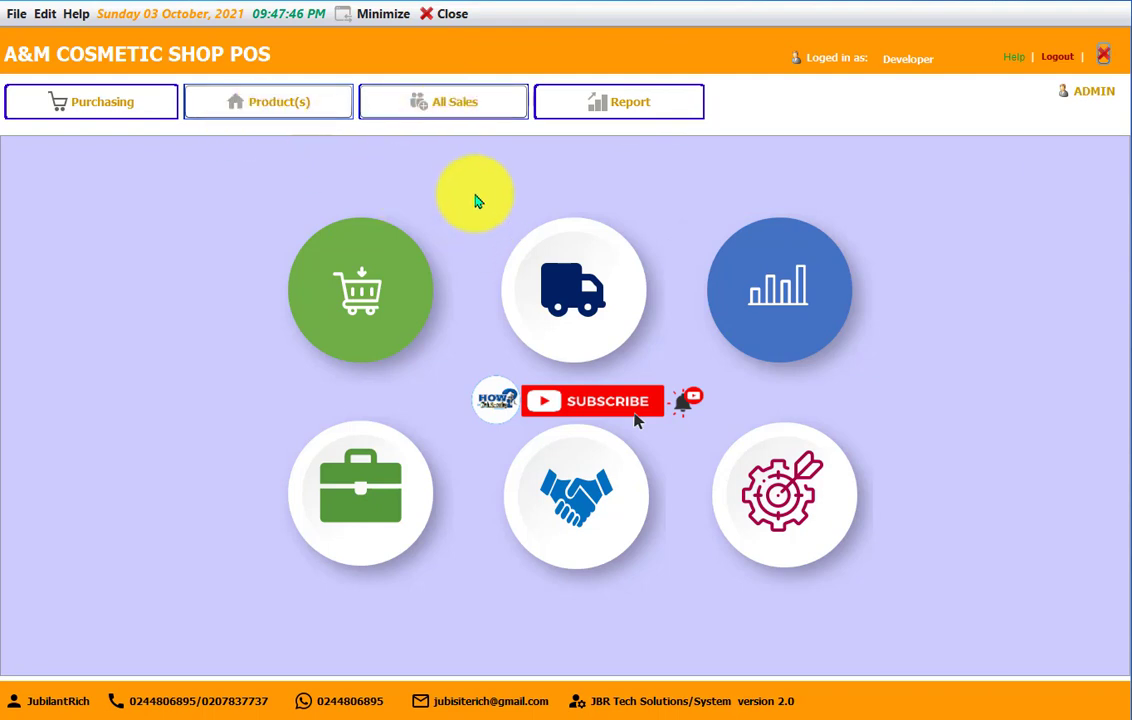
Open the All Sales records from the home dashboard, returning to the dashboard between the different ways of opening them
{"action": "left_click", "coordinate": [460, 106]}
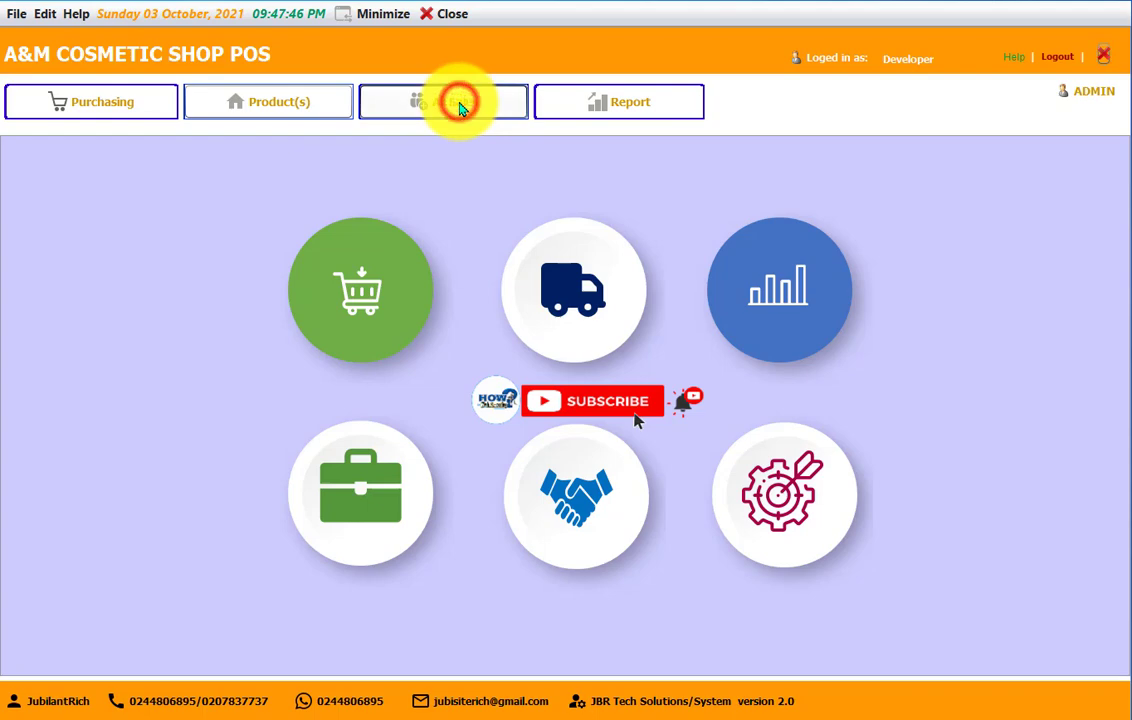
{"action": "left_click", "coordinate": [101, 56]}
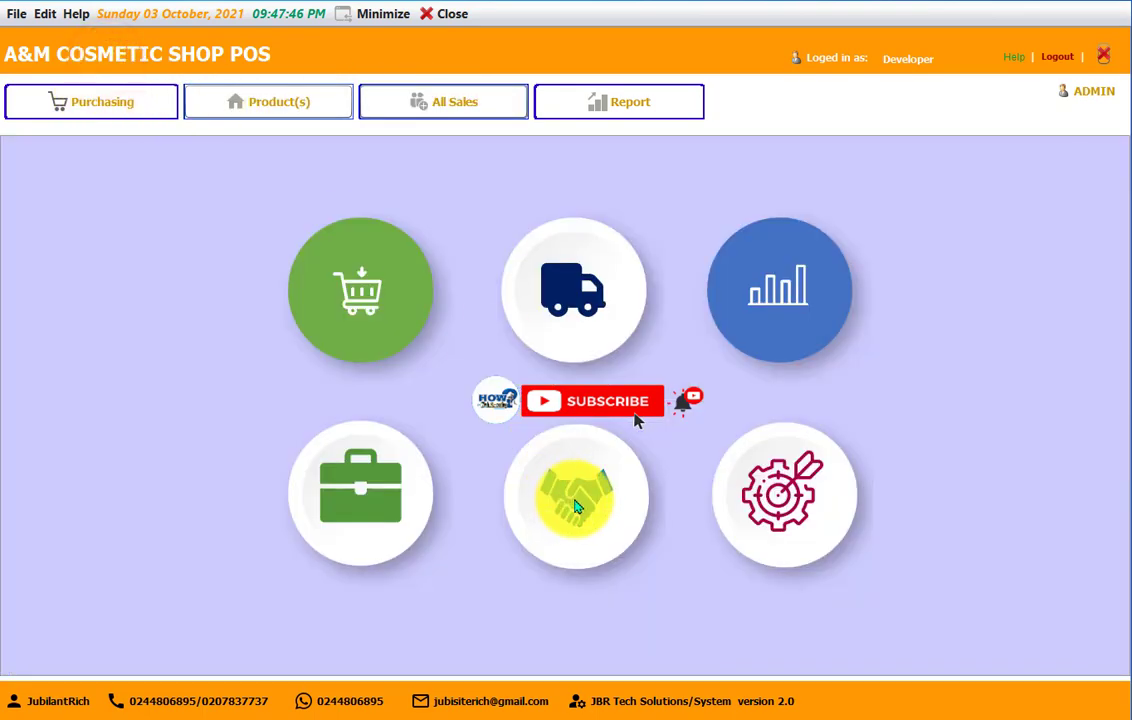
{"action": "left_click", "coordinate": [575, 507]}
{"action": "left_click", "coordinate": [111, 58]}
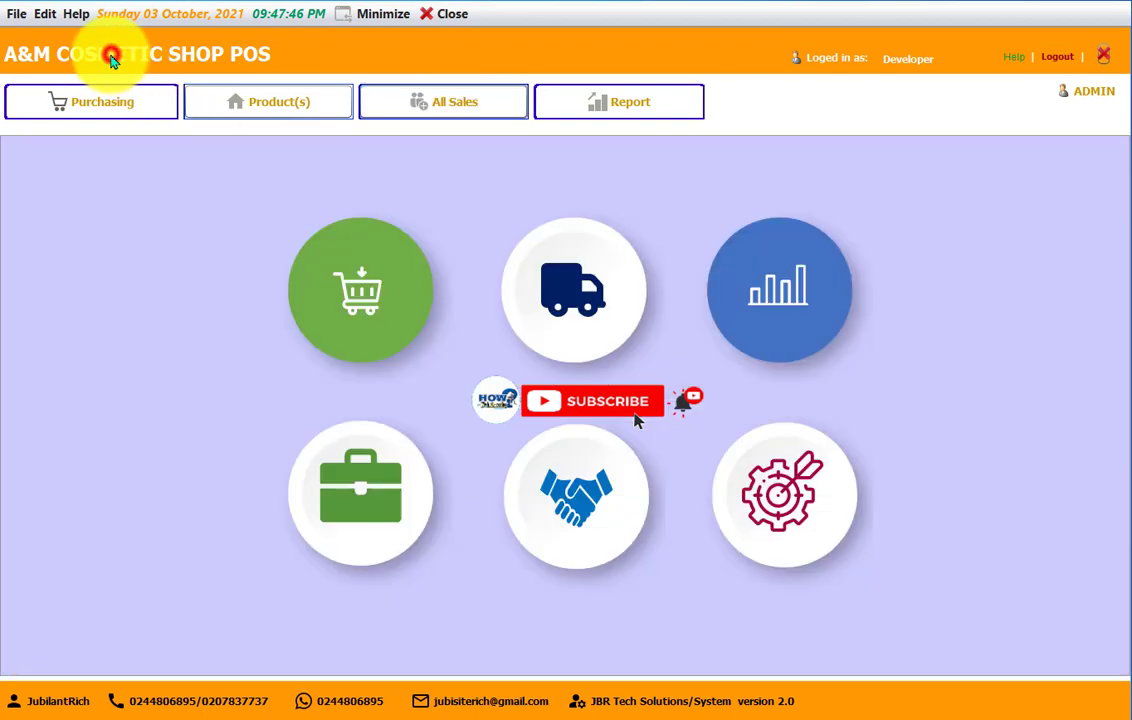
{"action": "left_click", "coordinate": [18, 15]}
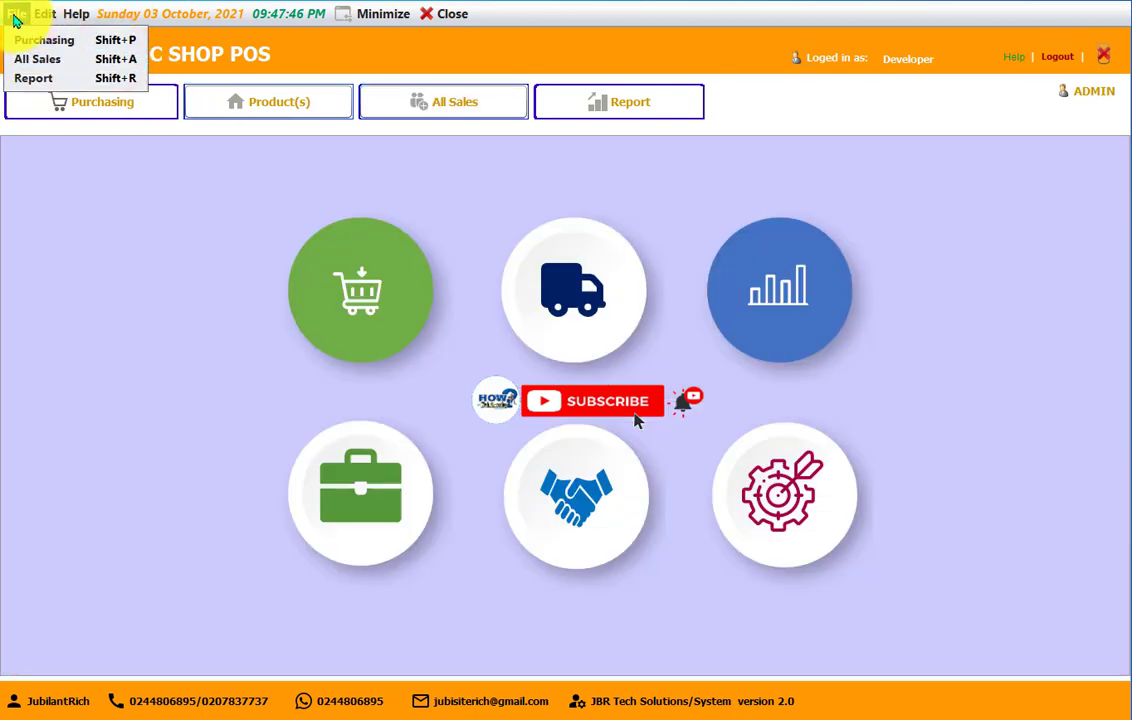
{"action": "left_click", "coordinate": [35, 61]}
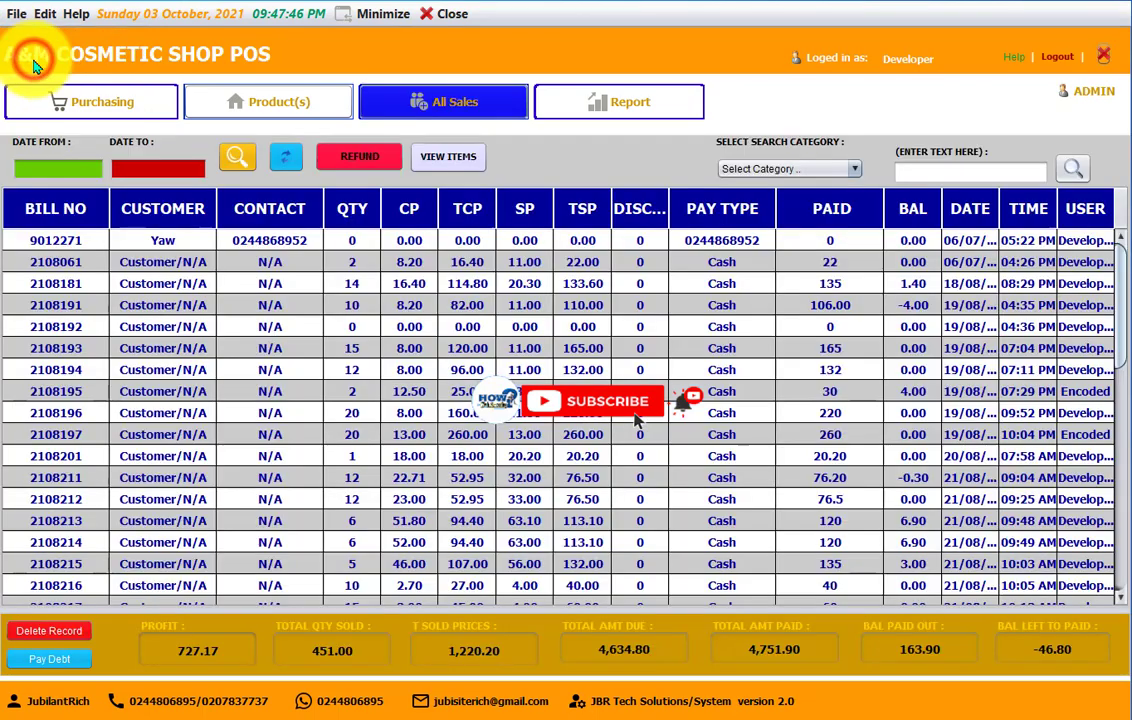
{"action": "left_click", "coordinate": [257, 96]}
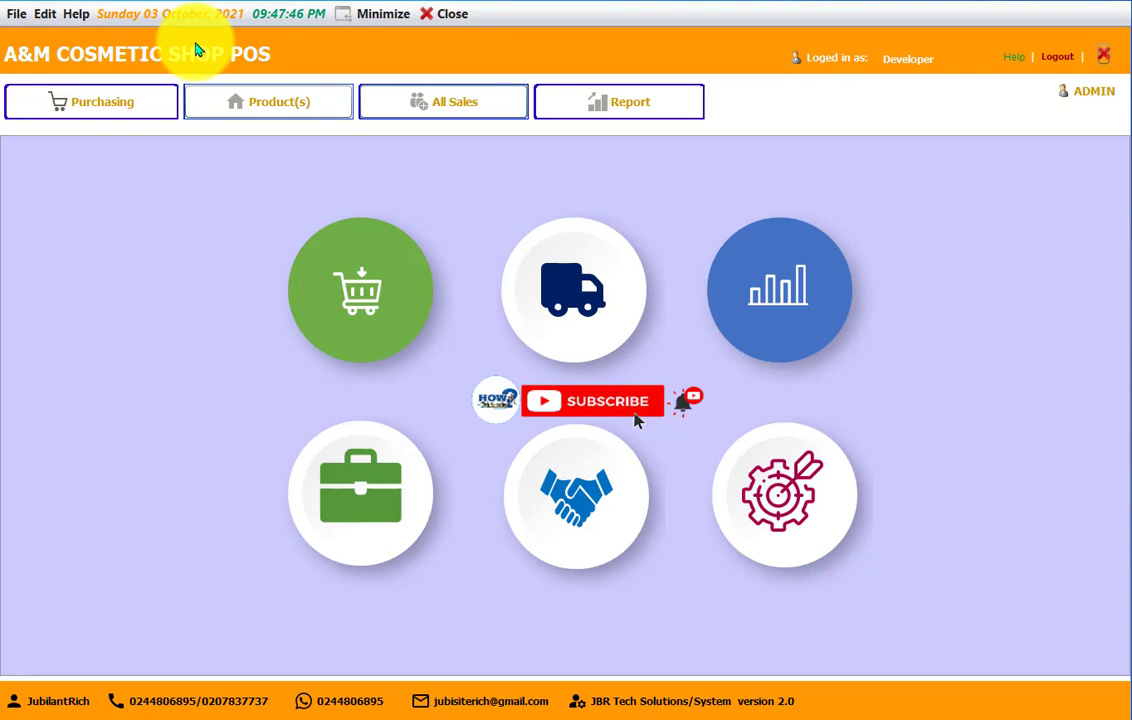
{"action": "key", "text": "ctrl+s"}
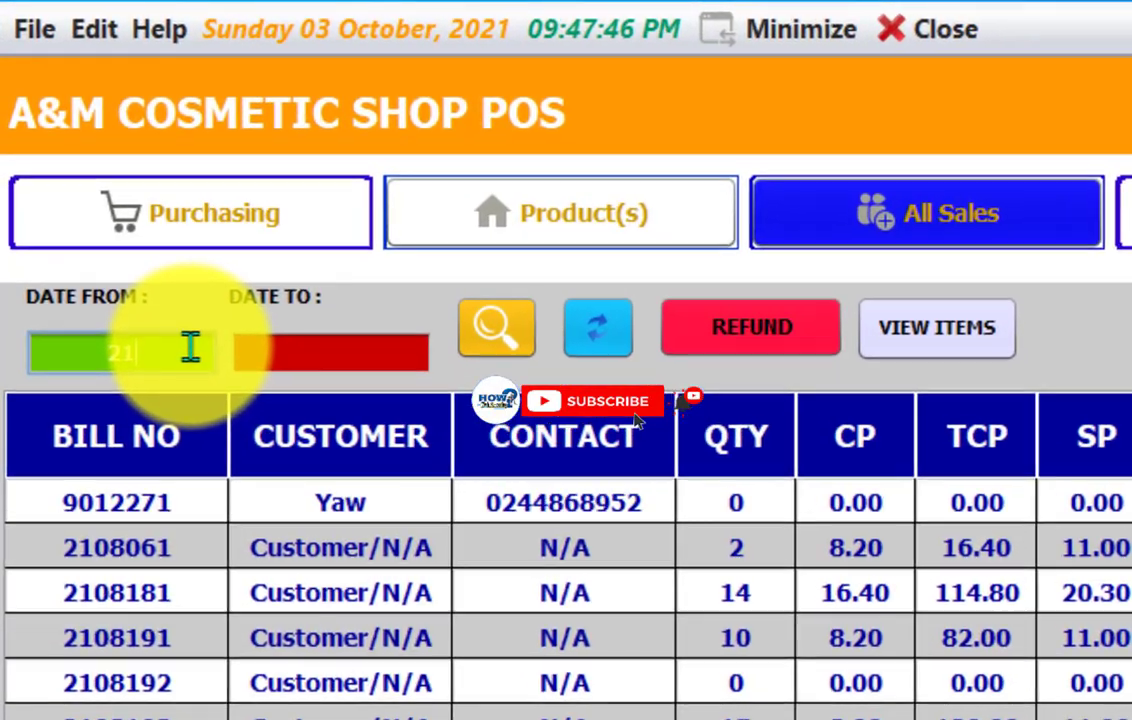
Widen the date column of the sales table and filter the sales from 21/08/21 to 23/08/21
{"action": "type", "text": "08/21"}
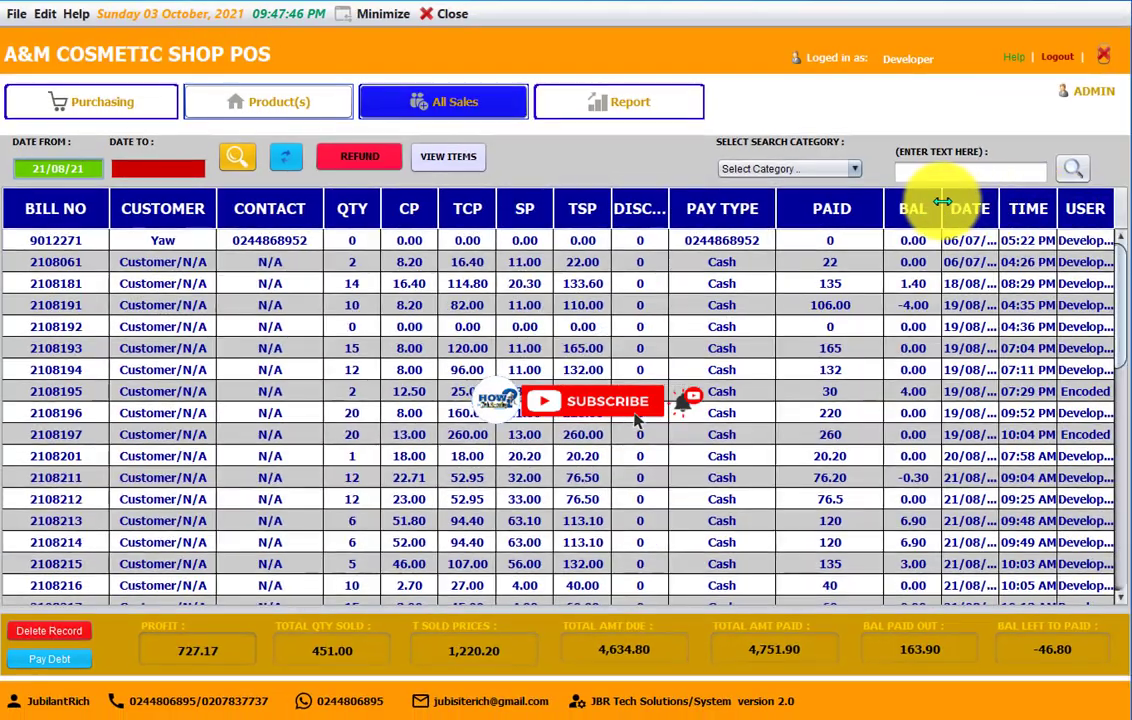
{"action": "left_click_drag", "start_coordinate": [943, 205], "coordinate": [868, 208]}
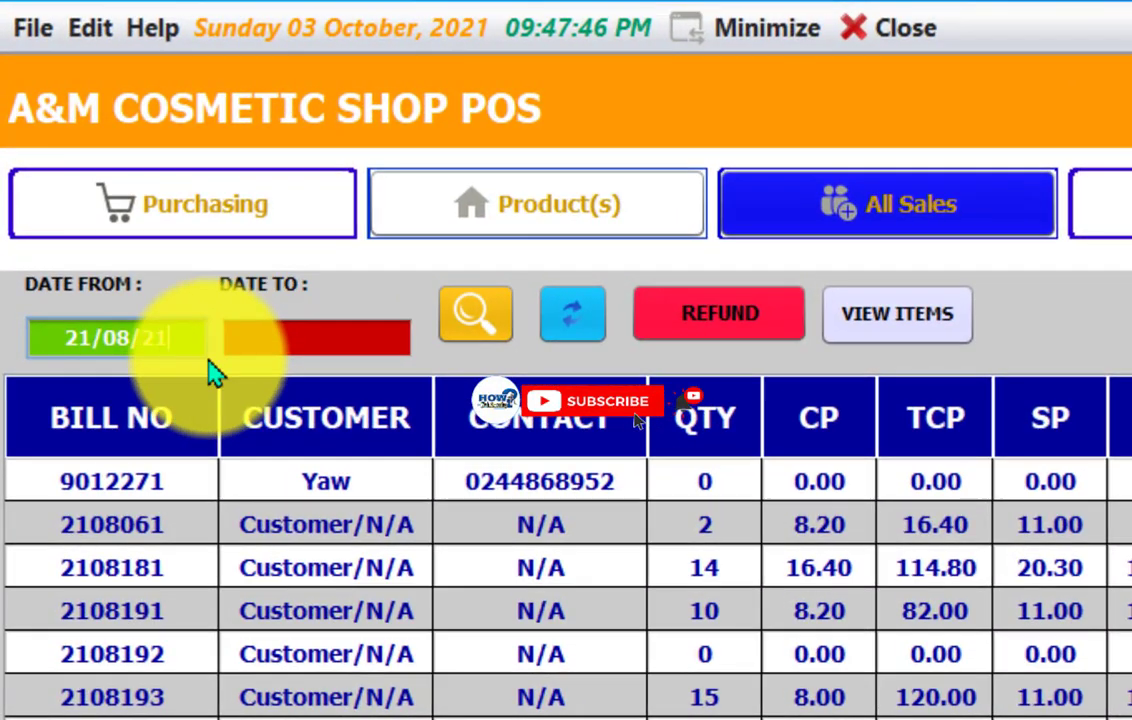
{"action": "left_click", "coordinate": [139, 172]}
{"action": "left_click", "coordinate": [278, 345]}
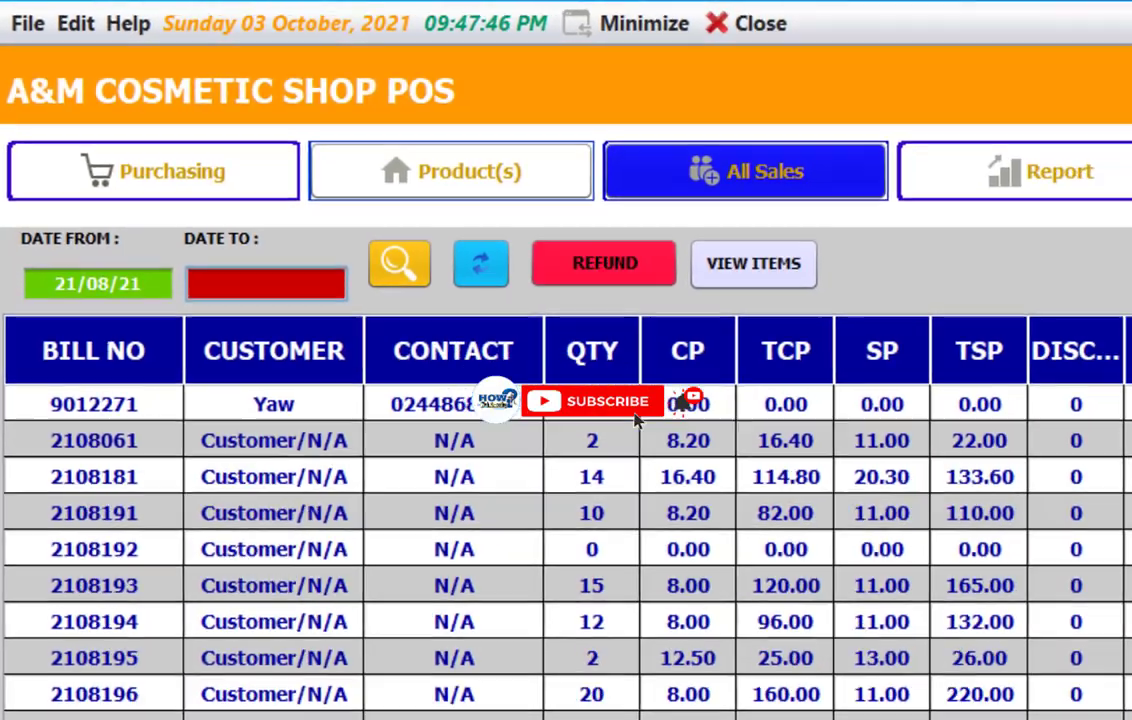
{"action": "left_click_drag", "start_coordinate": [1117, 265], "coordinate": [405, 205]}
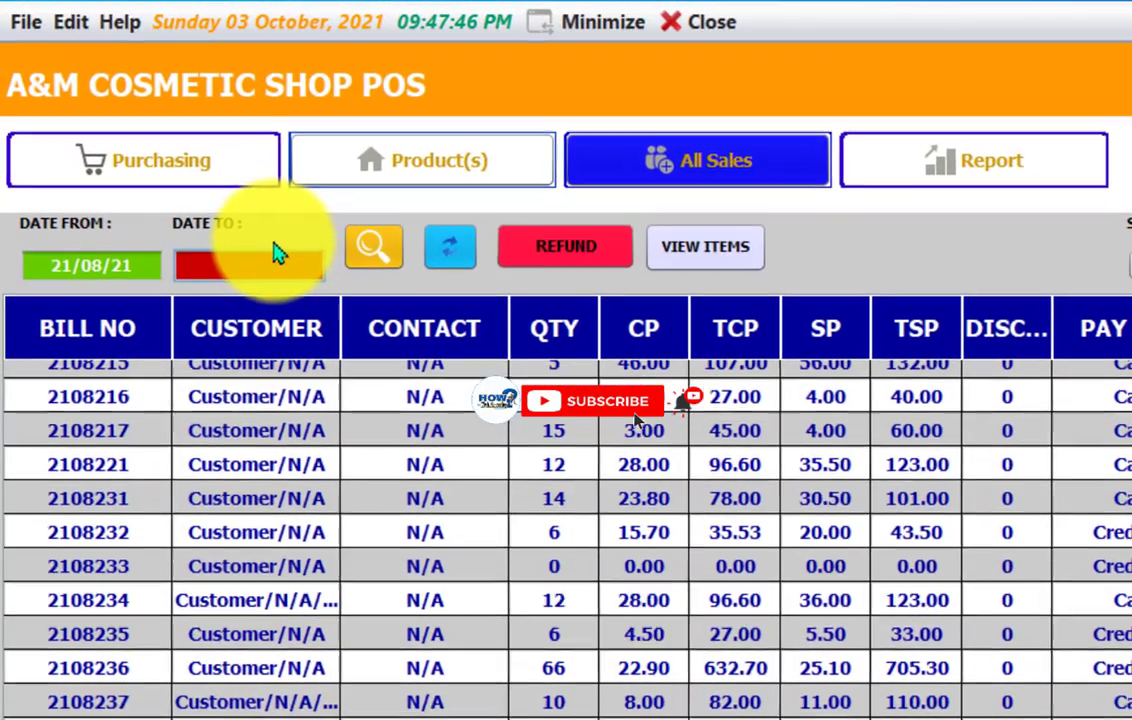
{"action": "type", "text": "2"}
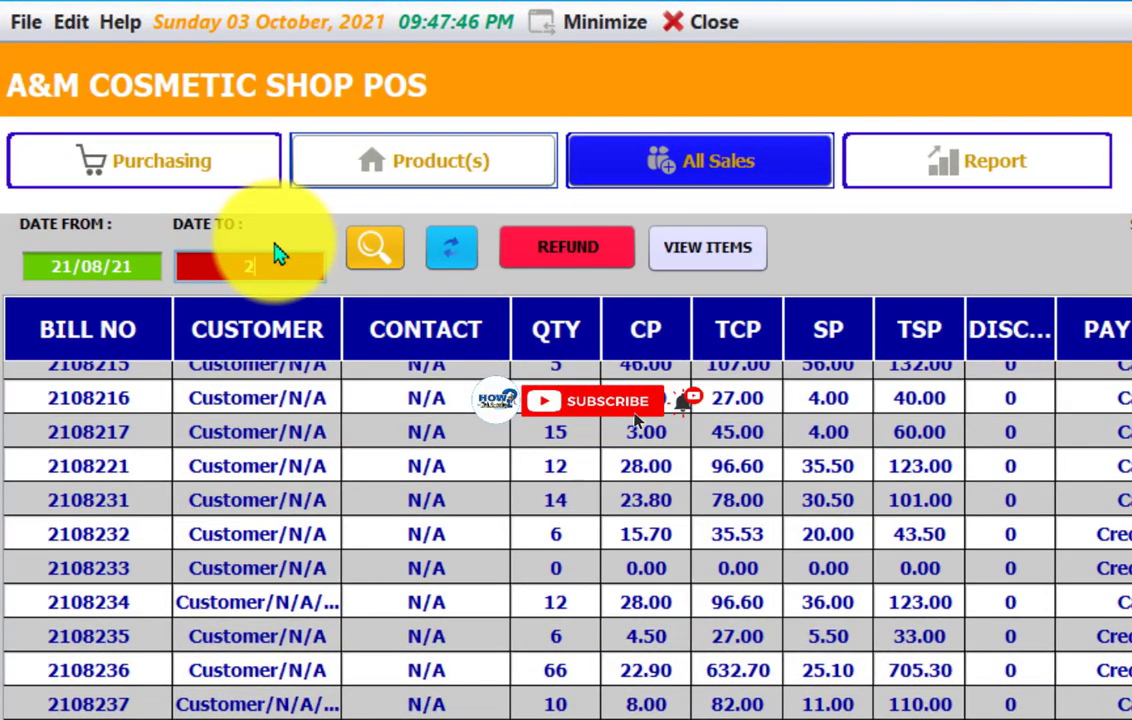
{"action": "type", "text": "3/08/21"}
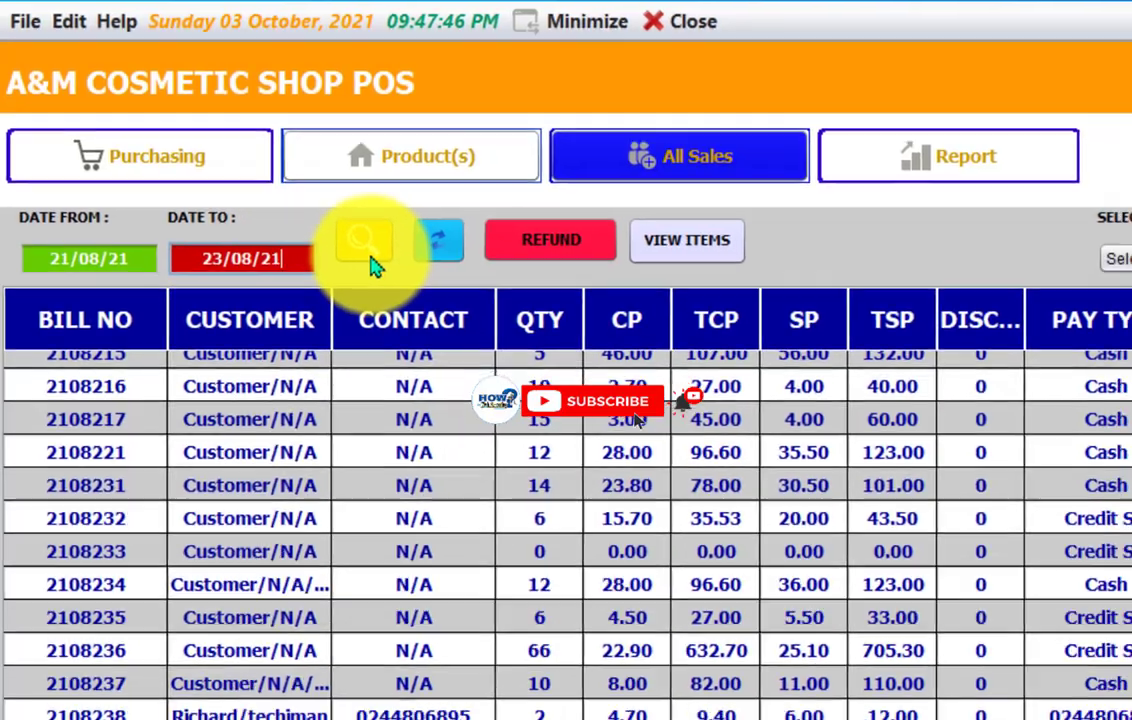
{"action": "left_click", "coordinate": [375, 250]}
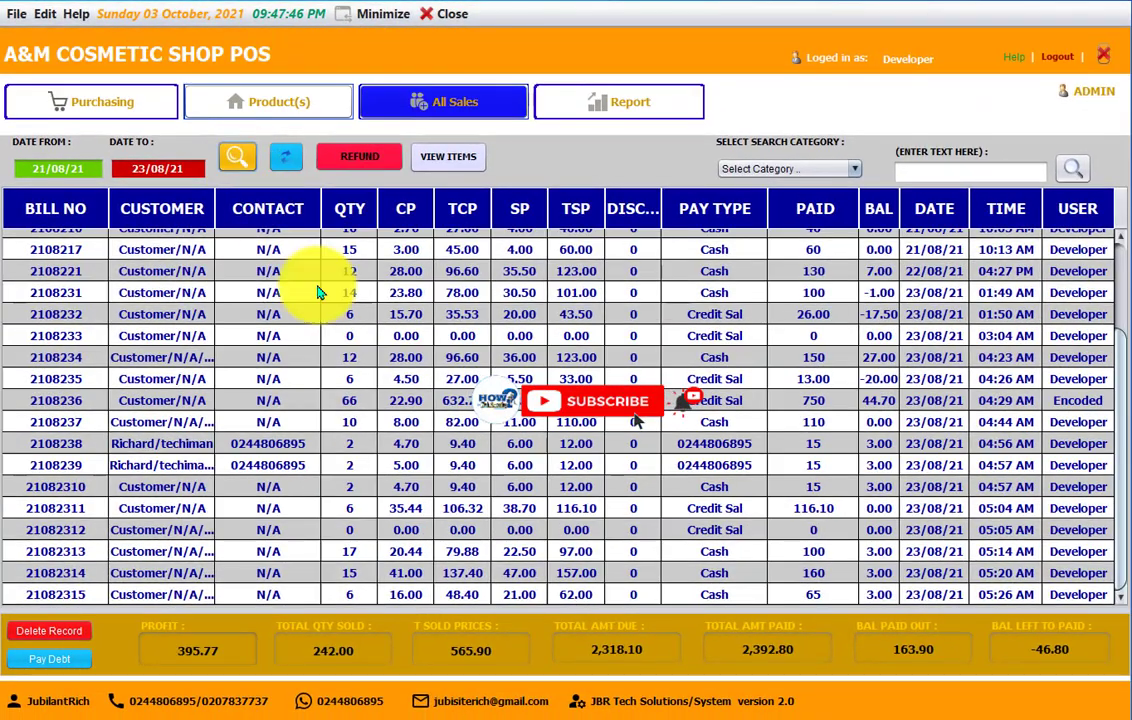
Change the end date to 21/08/21 and filter the sales for that single day
{"action": "scroll", "coordinate": [636, 421], "scroll_direction": "up", "scroll_amount": 3}
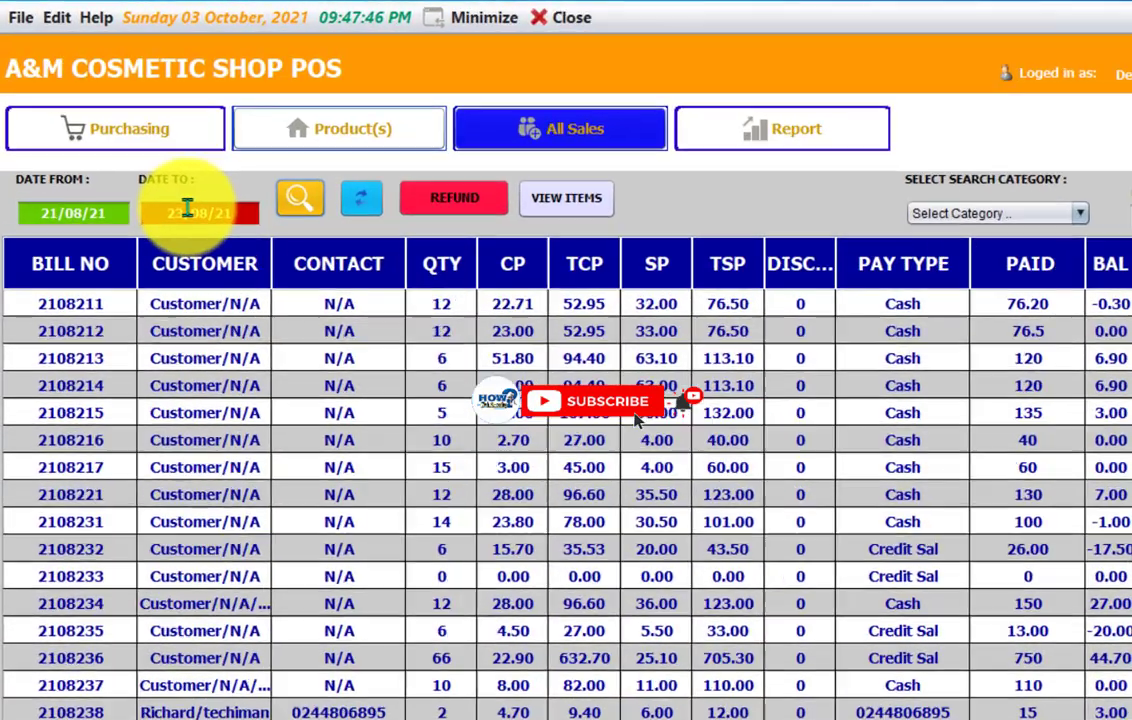
{"action": "left_click", "coordinate": [148, 168]}
{"action": "key", "text": "BackSpace"}
{"action": "type", "text": "1"}
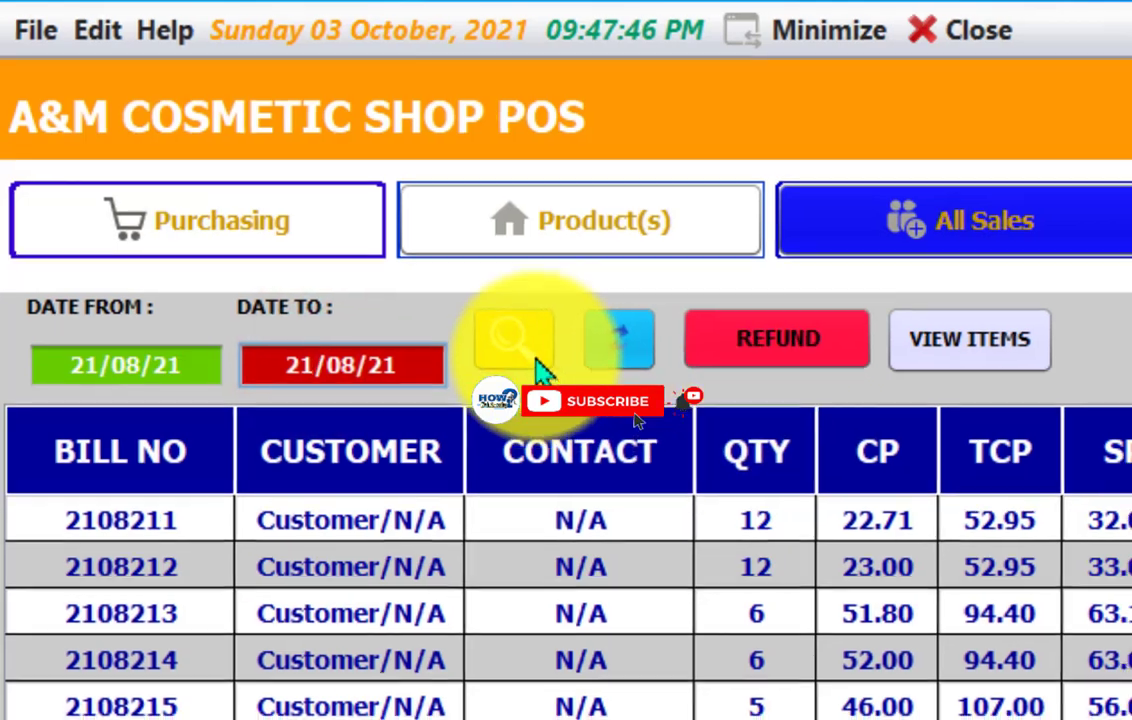
{"action": "left_click", "coordinate": [519, 342]}
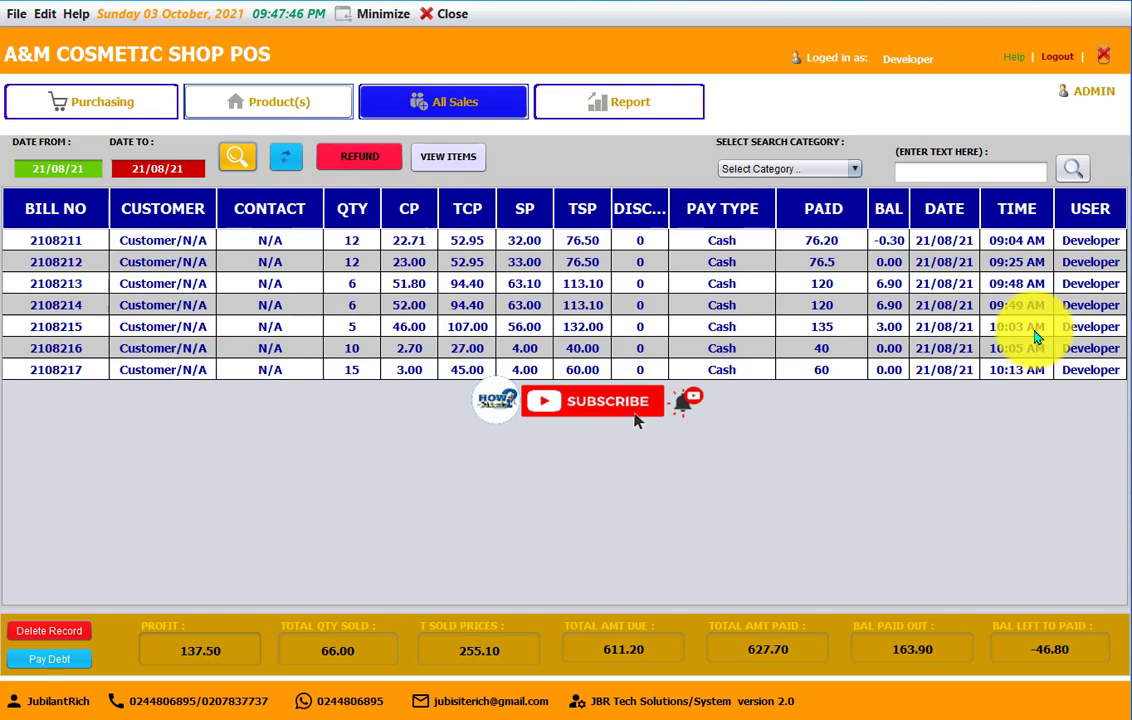
Clear both date fields, run the search without dates, and reload the complete sales list
{"action": "double_click", "coordinate": [191, 168]}
{"action": "key", "text": "BackSpace"}
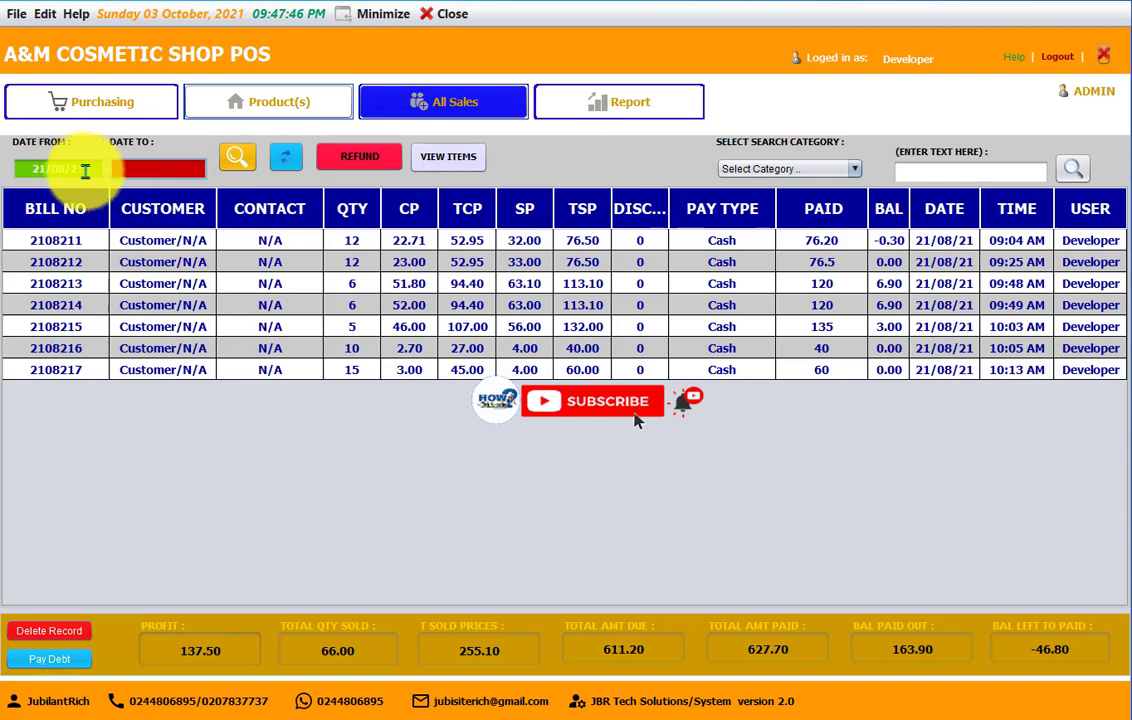
{"action": "key", "text": "BackSpace"}
{"action": "left_click", "coordinate": [237, 157]}
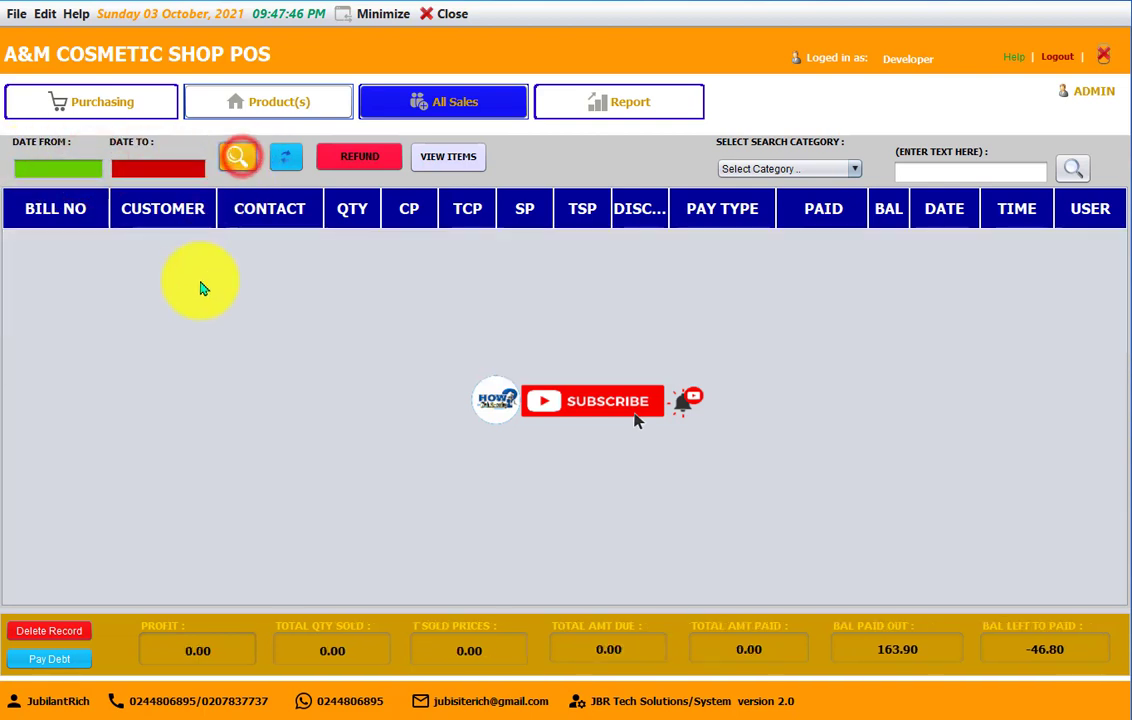
{"action": "left_click", "coordinate": [284, 165]}
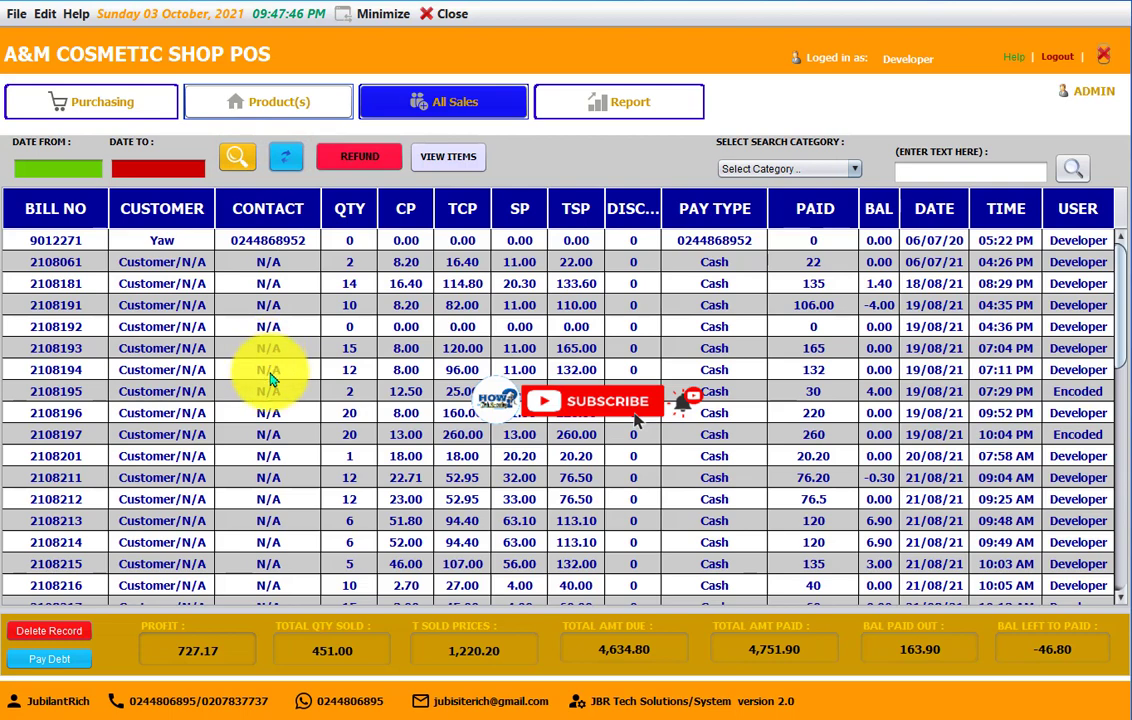
{"action": "scroll", "coordinate": [266, 370], "scroll_direction": "down", "scroll_amount": 7}
{"action": "scroll", "coordinate": [266, 370], "scroll_direction": "up", "scroll_amount": 7}
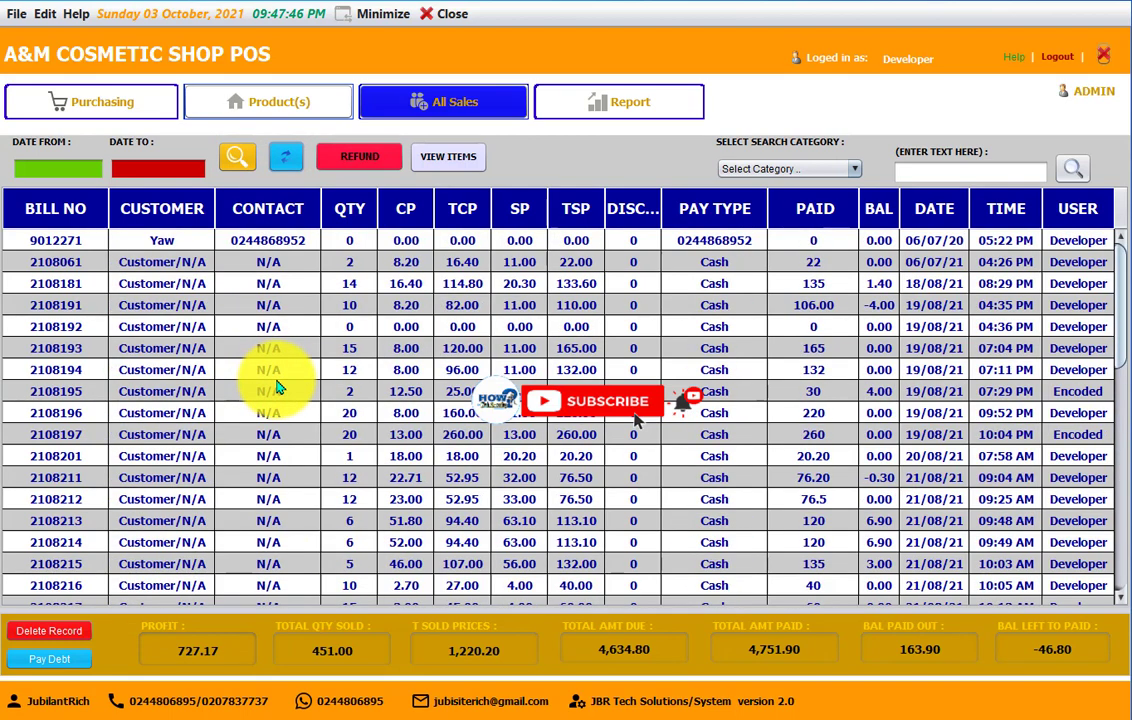
{"action": "left_click", "coordinate": [285, 165]}
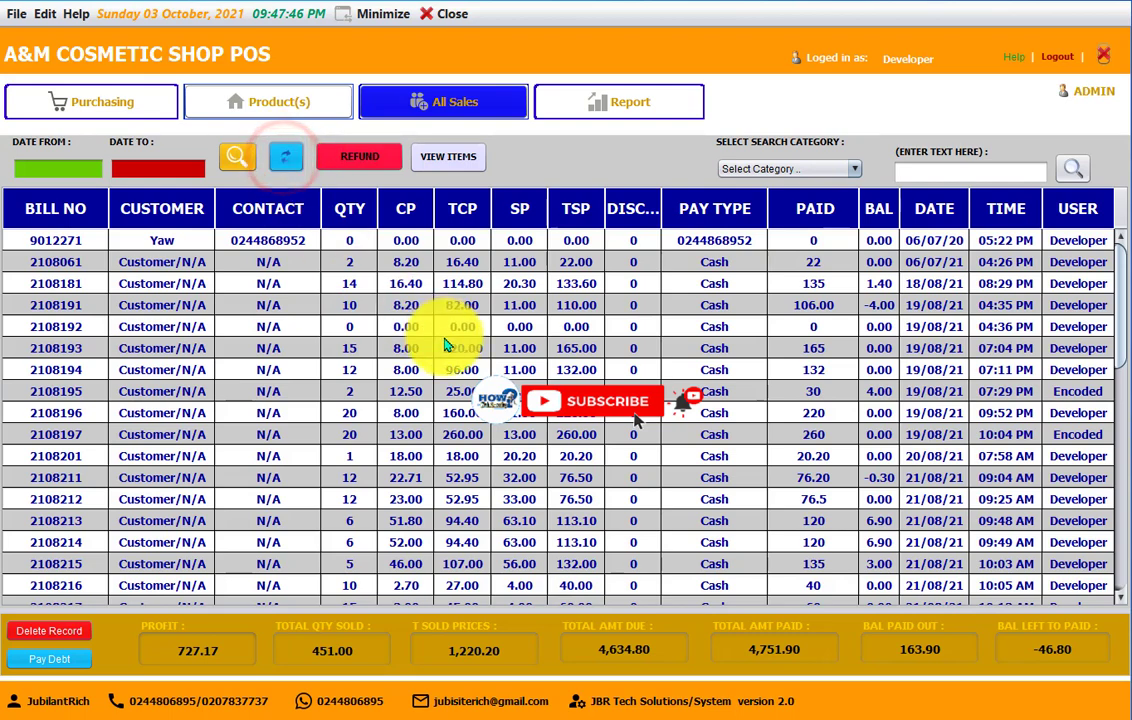
Search the sales records by the User category for "Encoded"
{"action": "scroll", "coordinate": [442, 328], "scroll_direction": "down", "scroll_amount": 10}
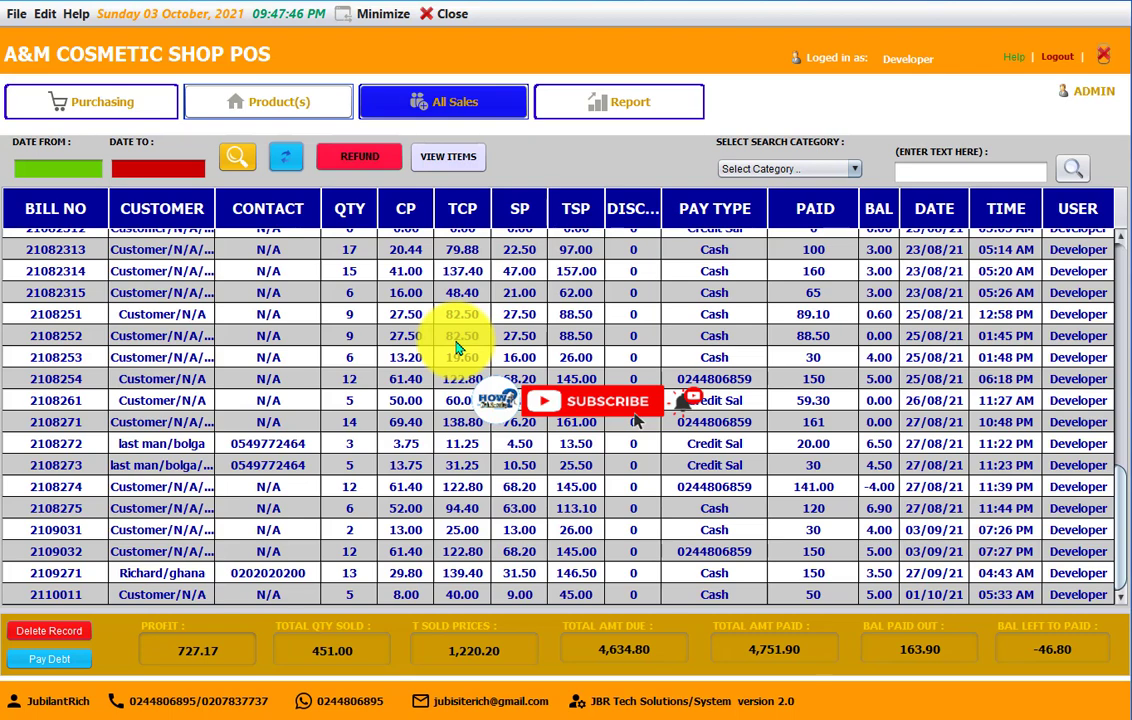
{"action": "scroll", "coordinate": [455, 345], "scroll_direction": "up", "scroll_amount": 4}
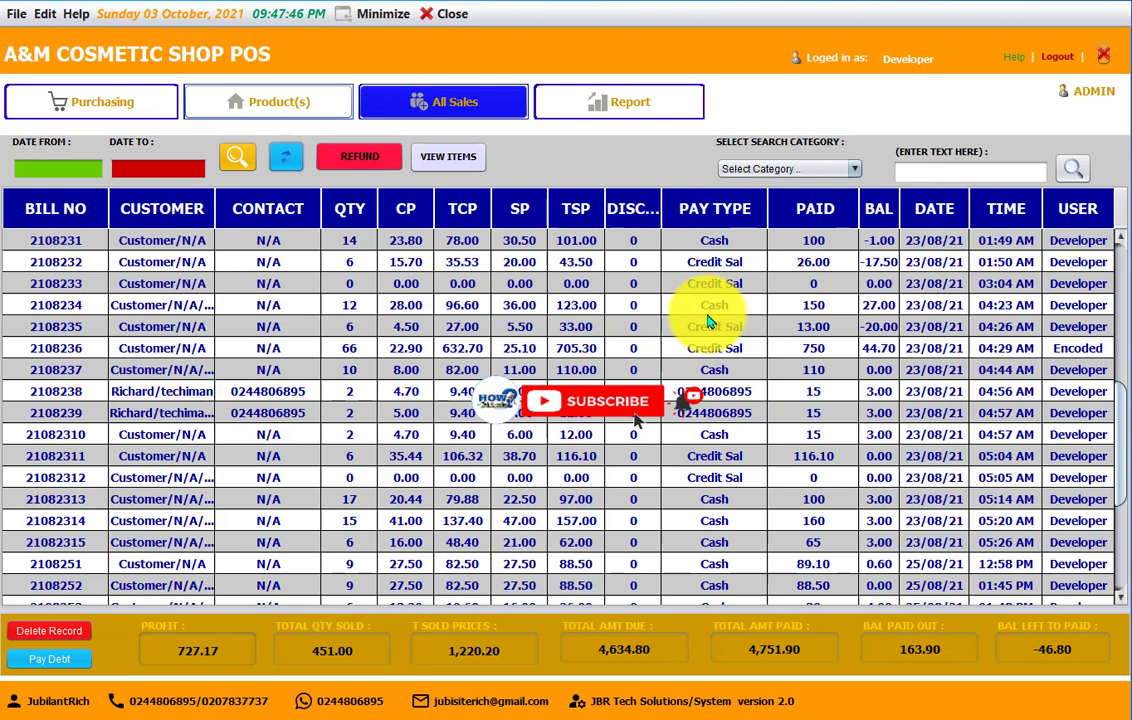
{"action": "left_click", "coordinate": [855, 172]}
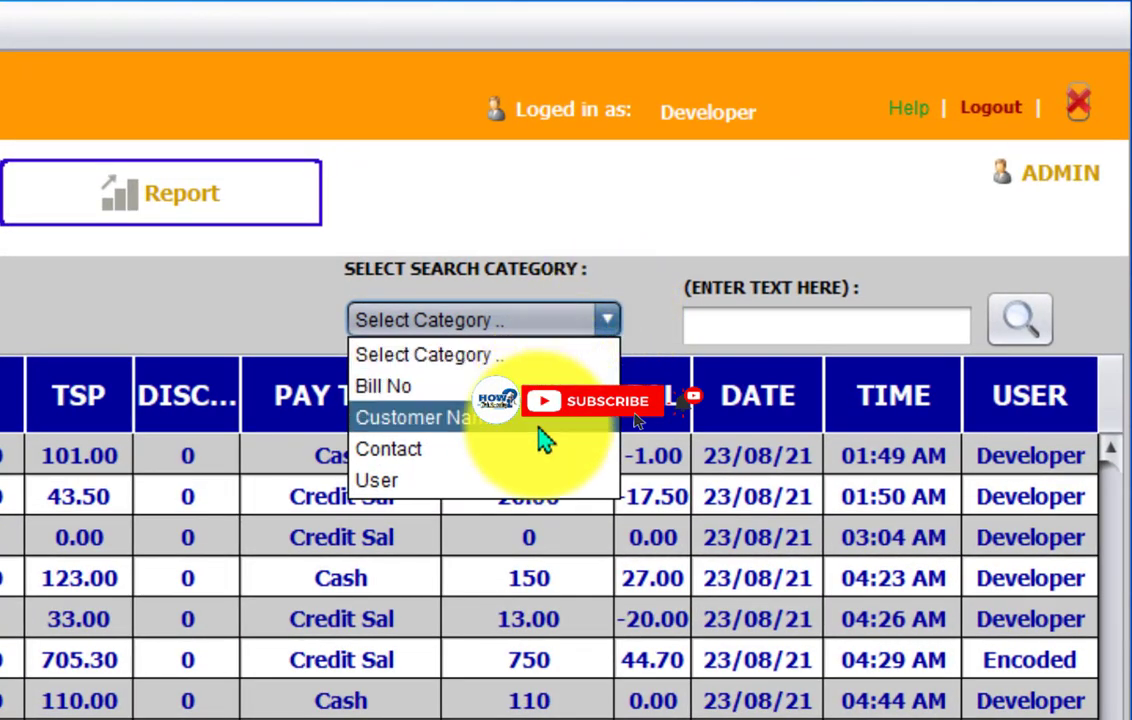
{"action": "left_click", "coordinate": [516, 485]}
{"action": "left_click", "coordinate": [797, 333]}
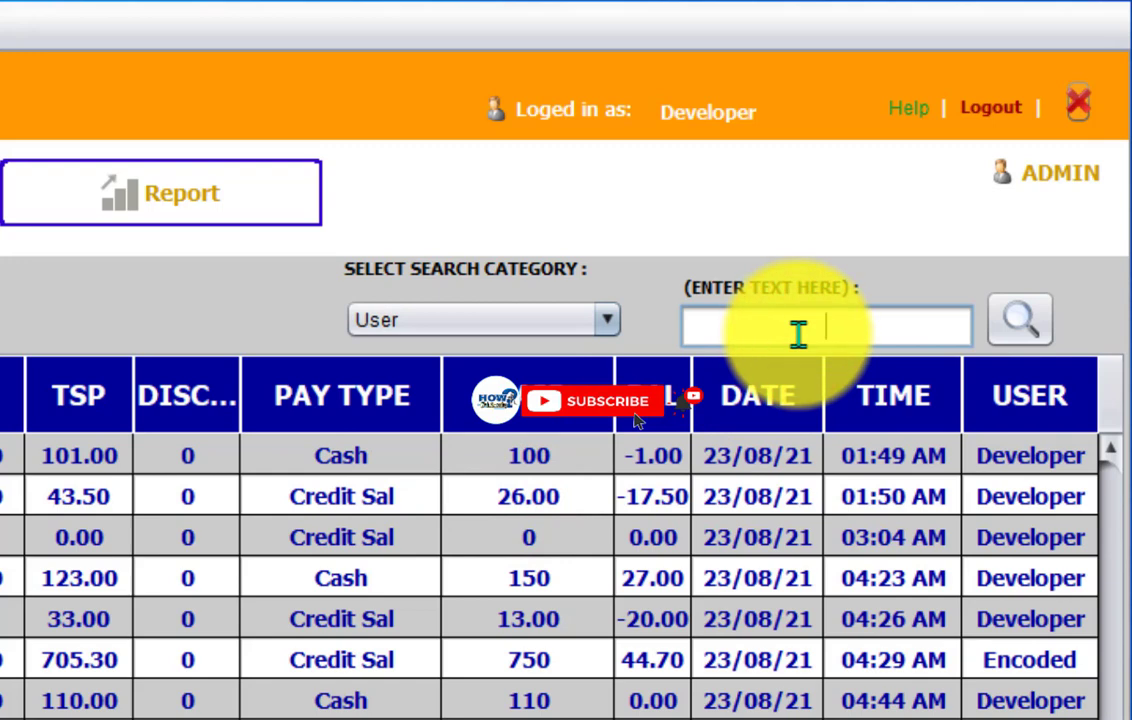
{"action": "type", "text": "E"}
{"action": "type", "text": "nc"}
{"action": "key", "text": "BackSpace"}
{"action": "type", "text": "coded"}
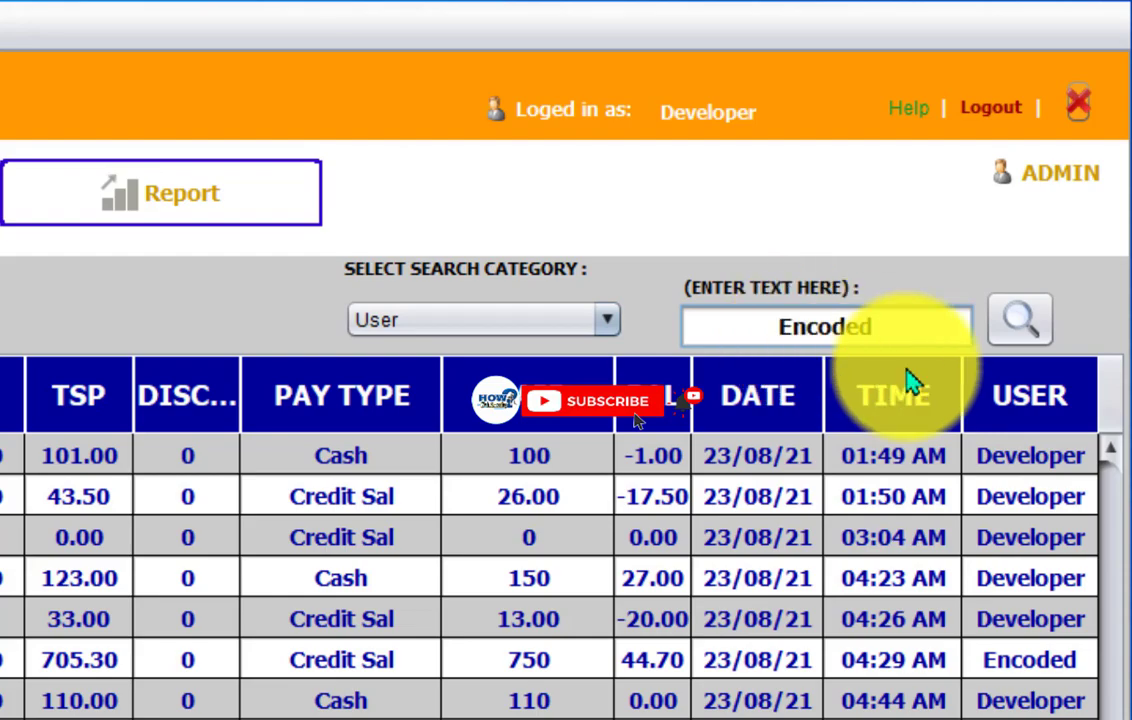
{"action": "left_click", "coordinate": [1012, 336]}
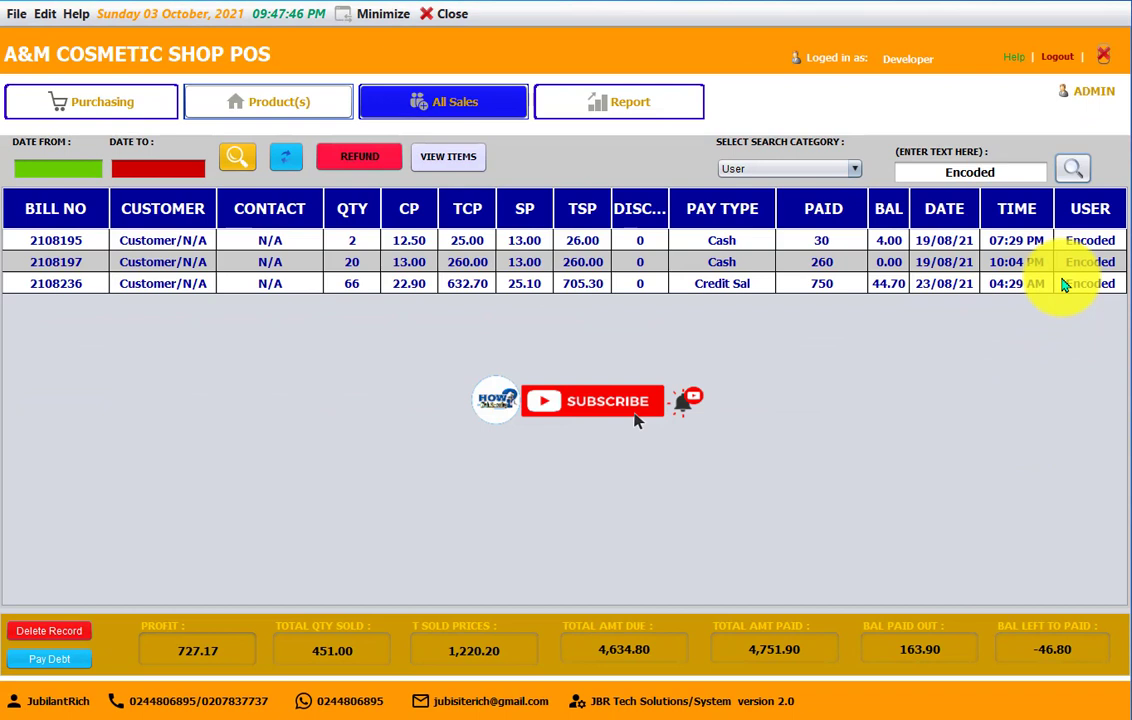
Search by Bill No for the bill number of the credit sale dated 23/08/21, and reload the complete sales list
{"action": "left_click", "coordinate": [854, 169]}
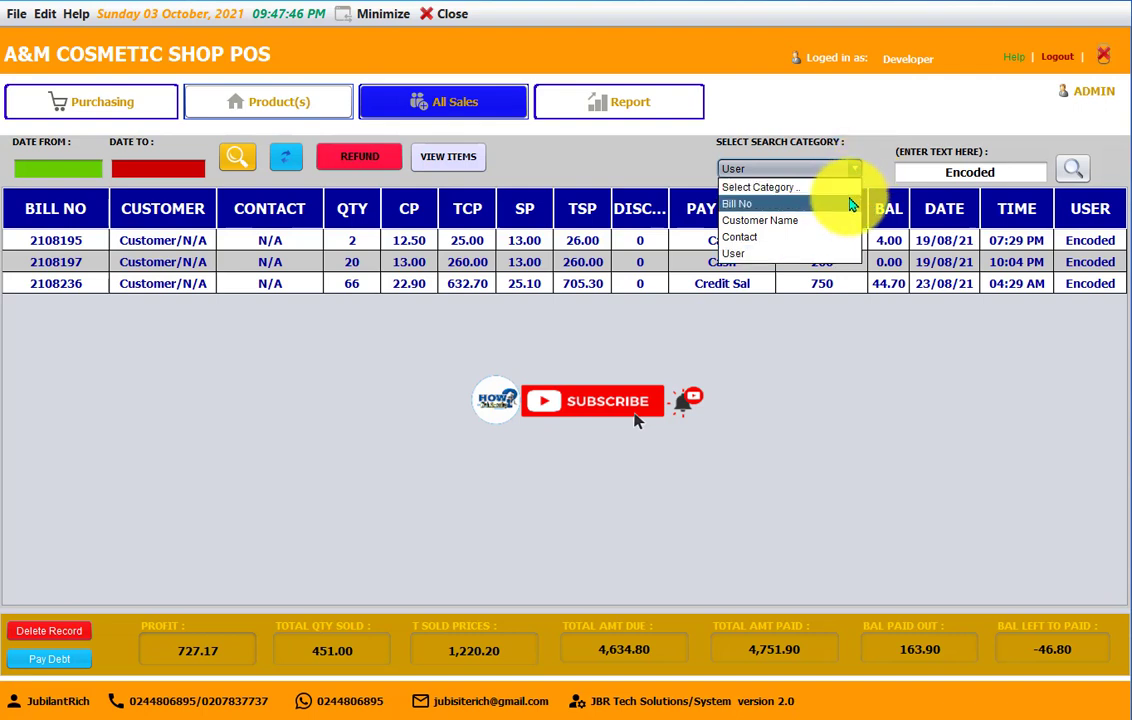
{"action": "left_click", "coordinate": [848, 205]}
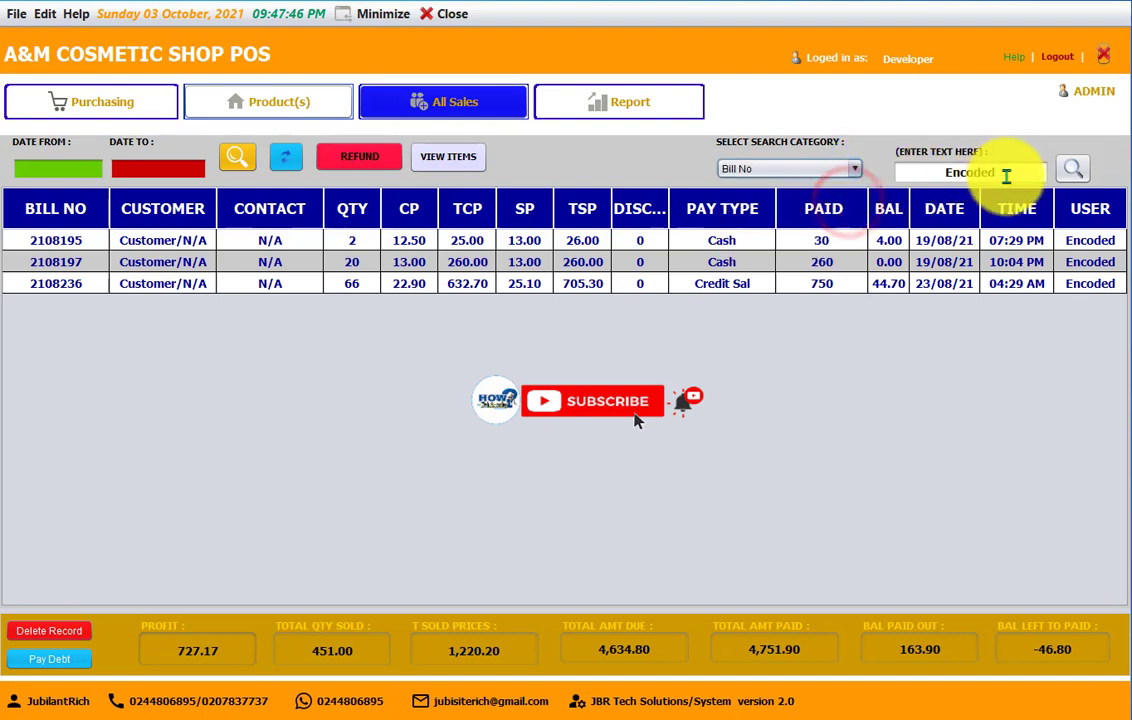
{"action": "left_click_drag", "start_coordinate": [1006, 172], "coordinate": [935, 173]}
{"action": "type", "text": "2"}
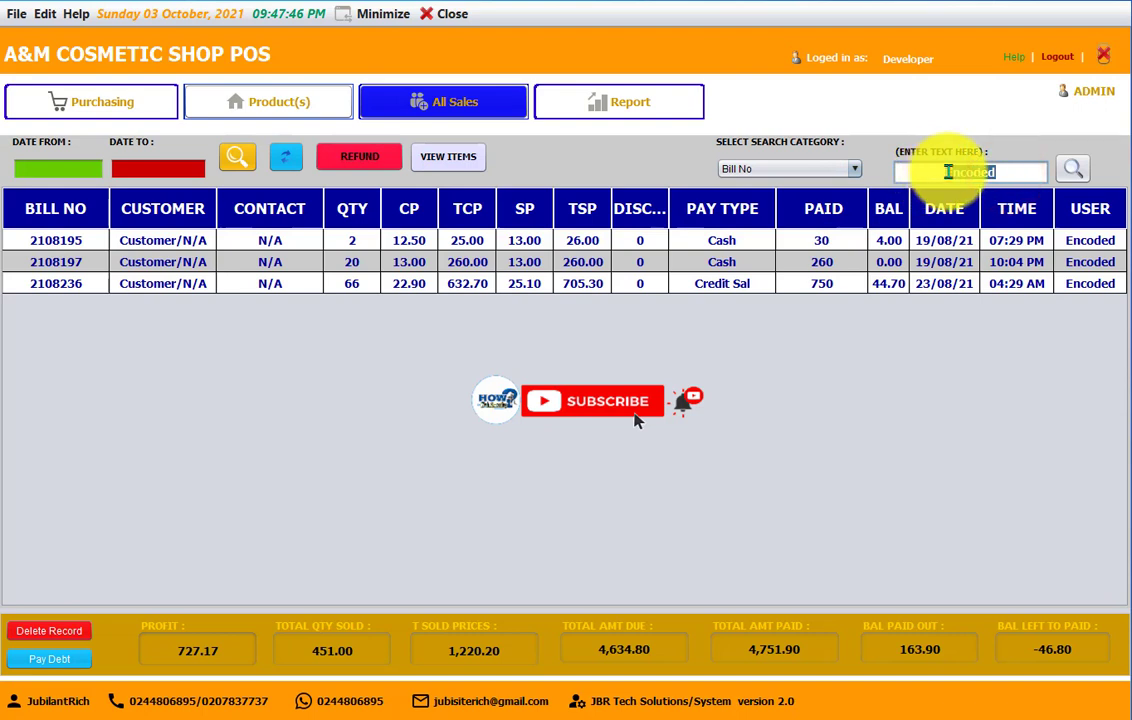
{"action": "type", "text": "1"}
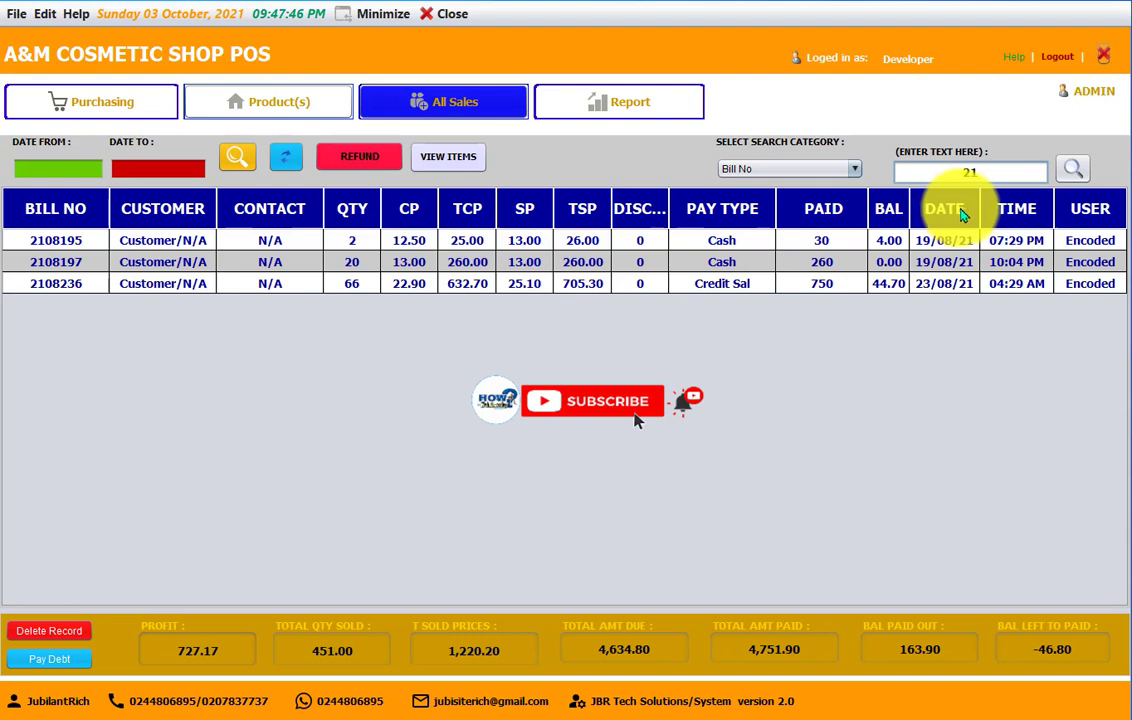
{"action": "type", "text": "08"}
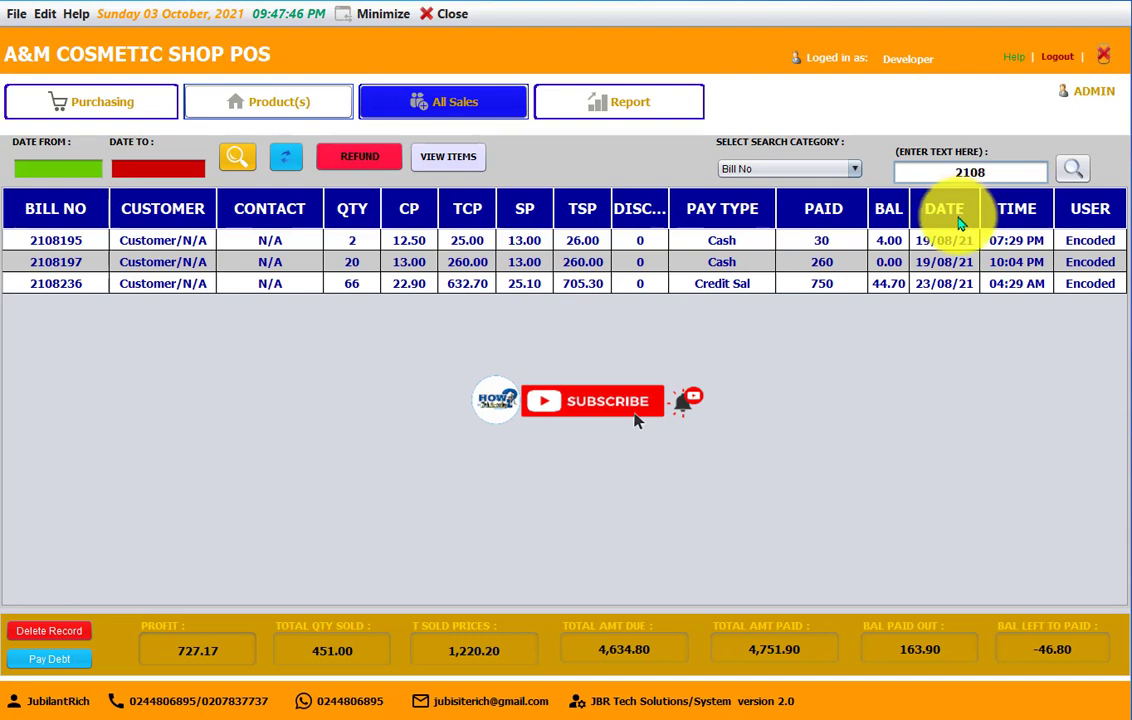
{"action": "type", "text": "236"}
{"action": "left_click", "coordinate": [1068, 171]}
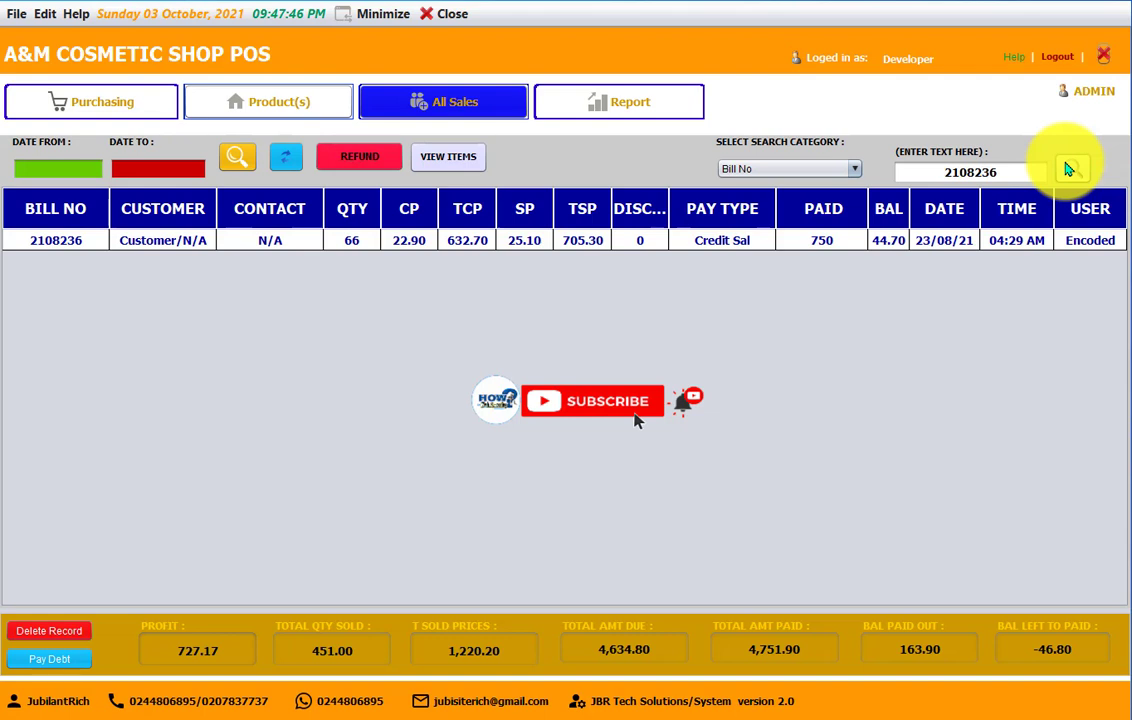
{"action": "left_click", "coordinate": [283, 159]}
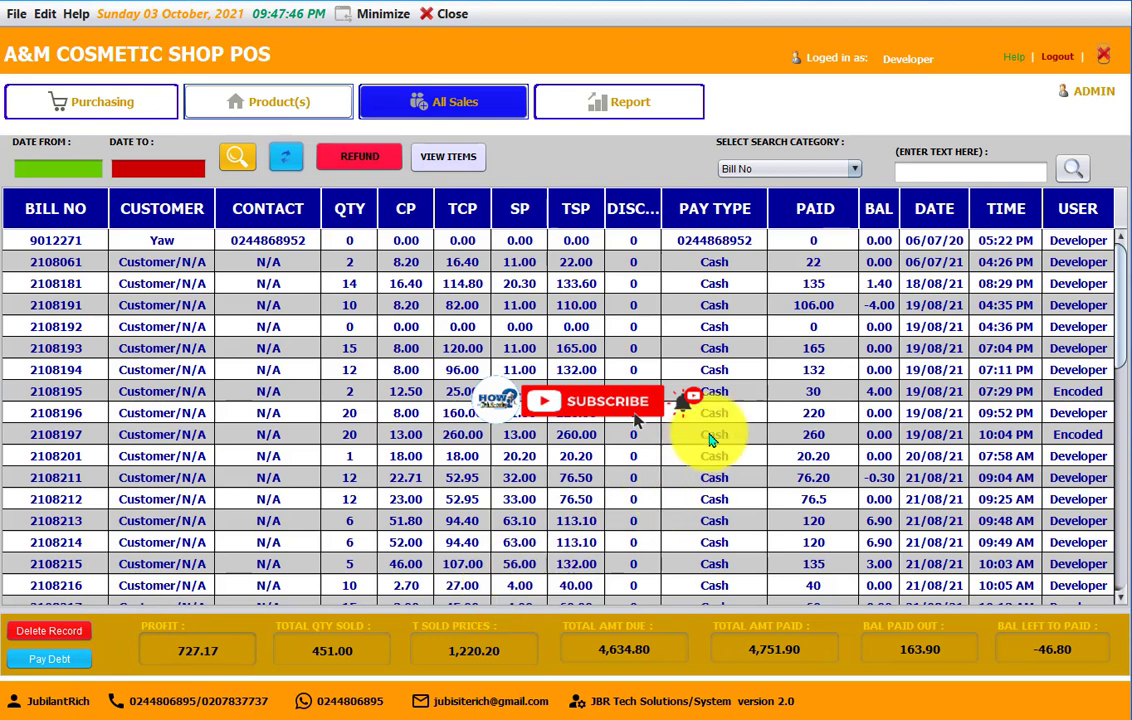
Record a payment of 1 against the debt on the 19/08/21 04:35 PM sale, and reload the sales list
{"action": "left_click", "coordinate": [874, 306]}
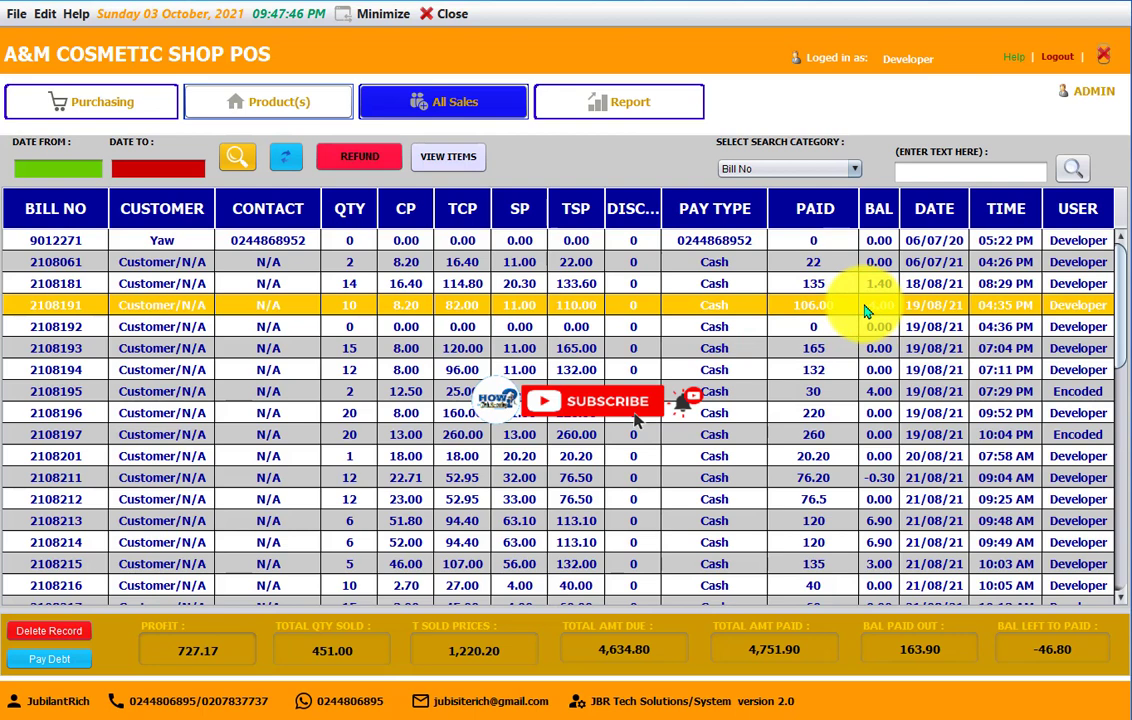
{"action": "left_click", "coordinate": [878, 327]}
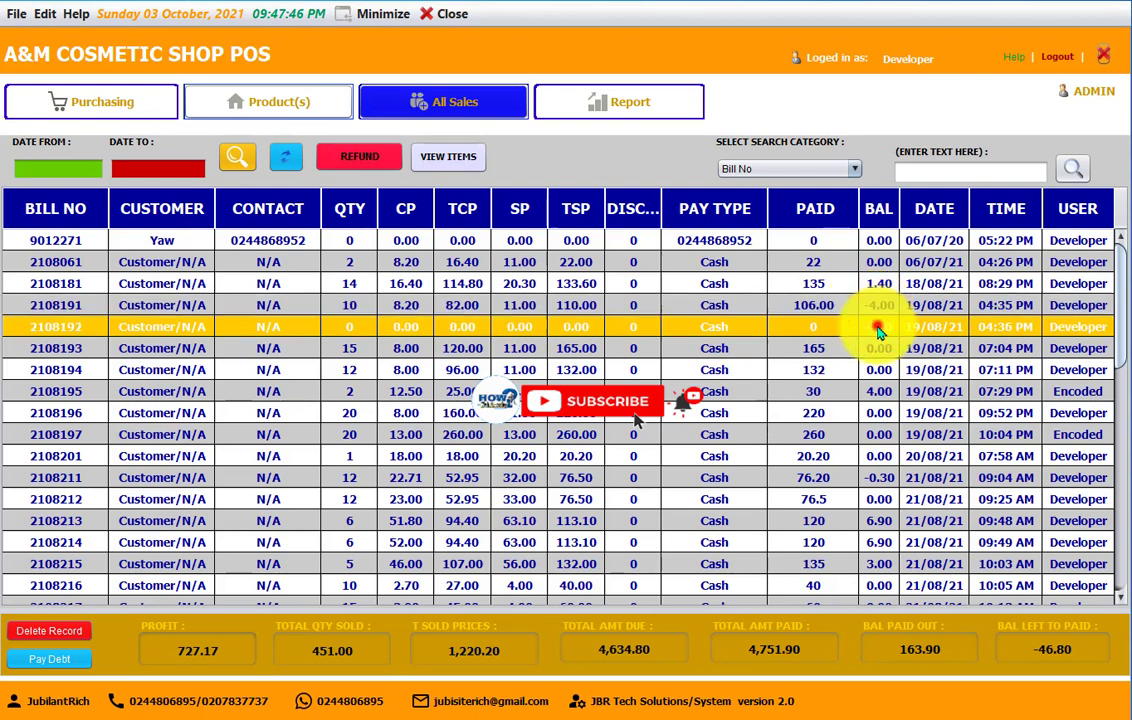
{"action": "left_click", "coordinate": [877, 307]}
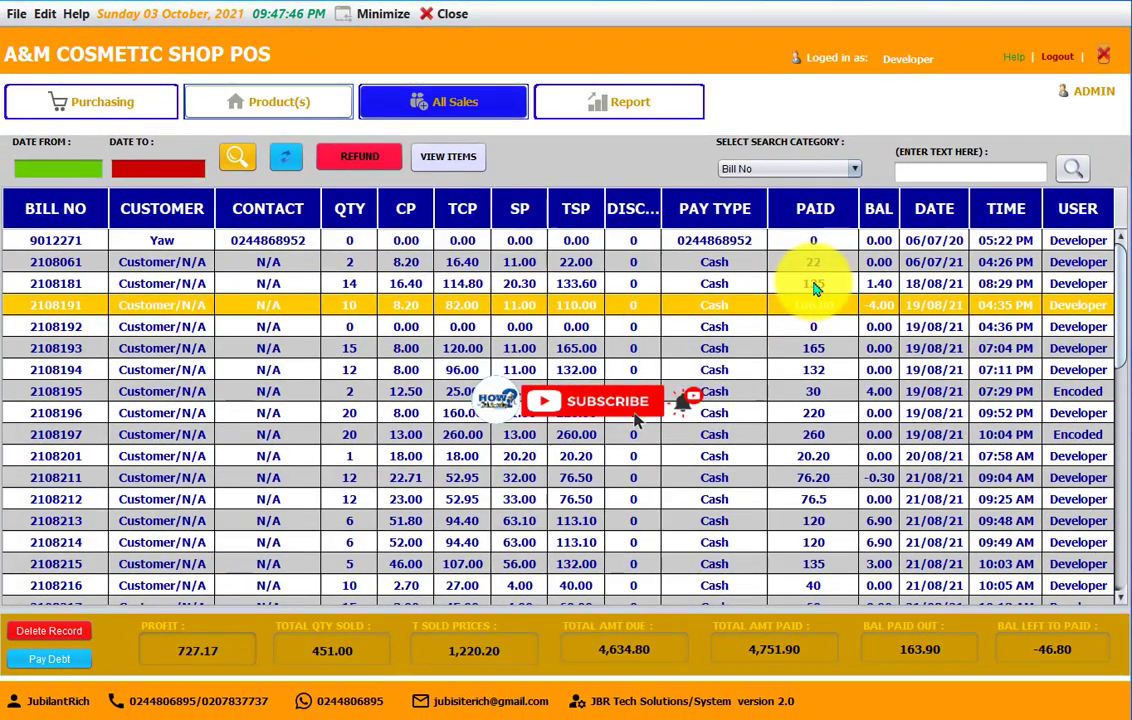
{"action": "left_click", "coordinate": [814, 284]}
{"action": "left_click", "coordinate": [816, 306]}
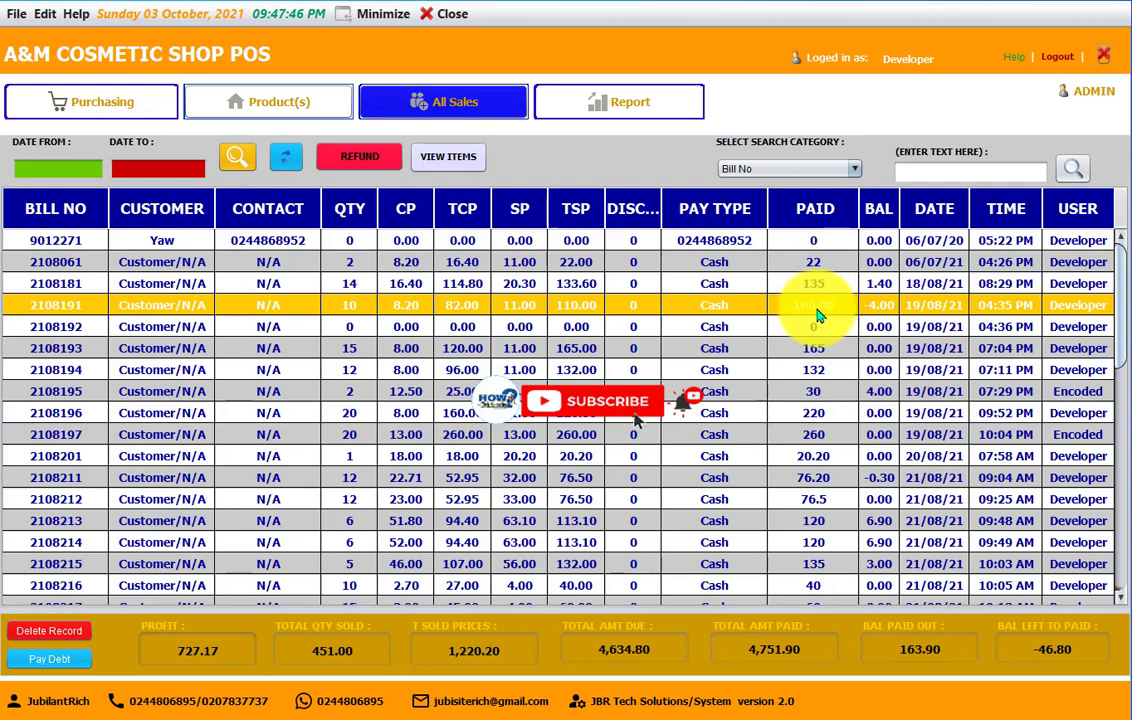
{"action": "left_click", "coordinate": [49, 659]}
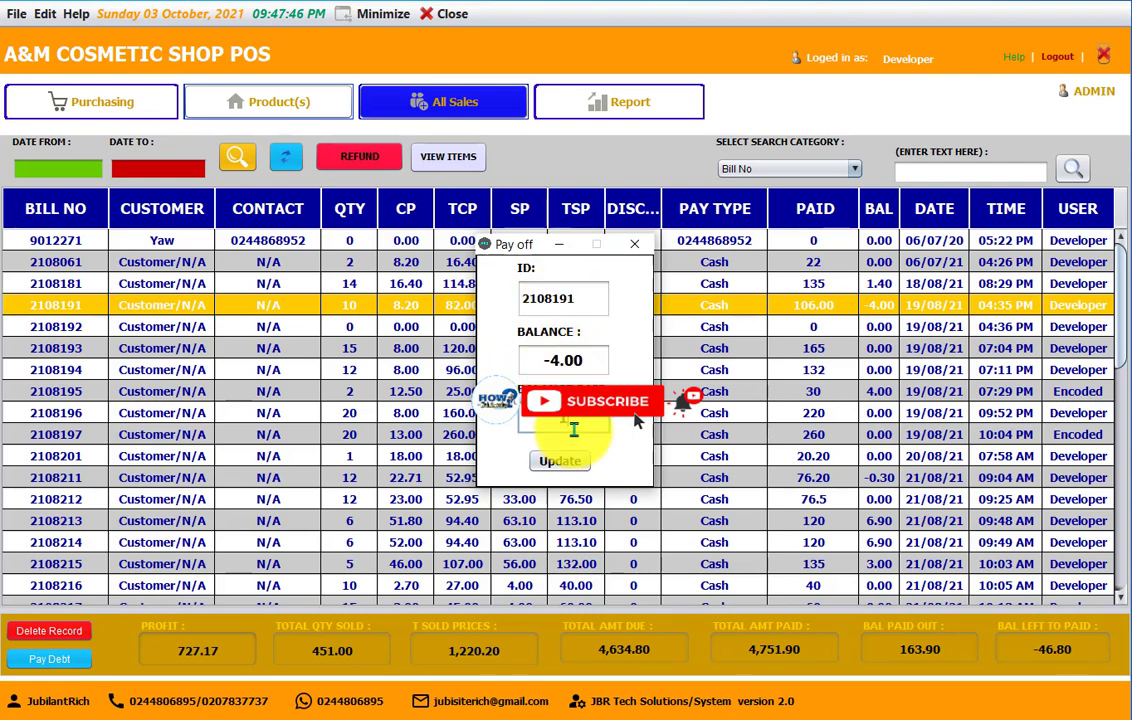
{"action": "left_click", "coordinate": [563, 462]}
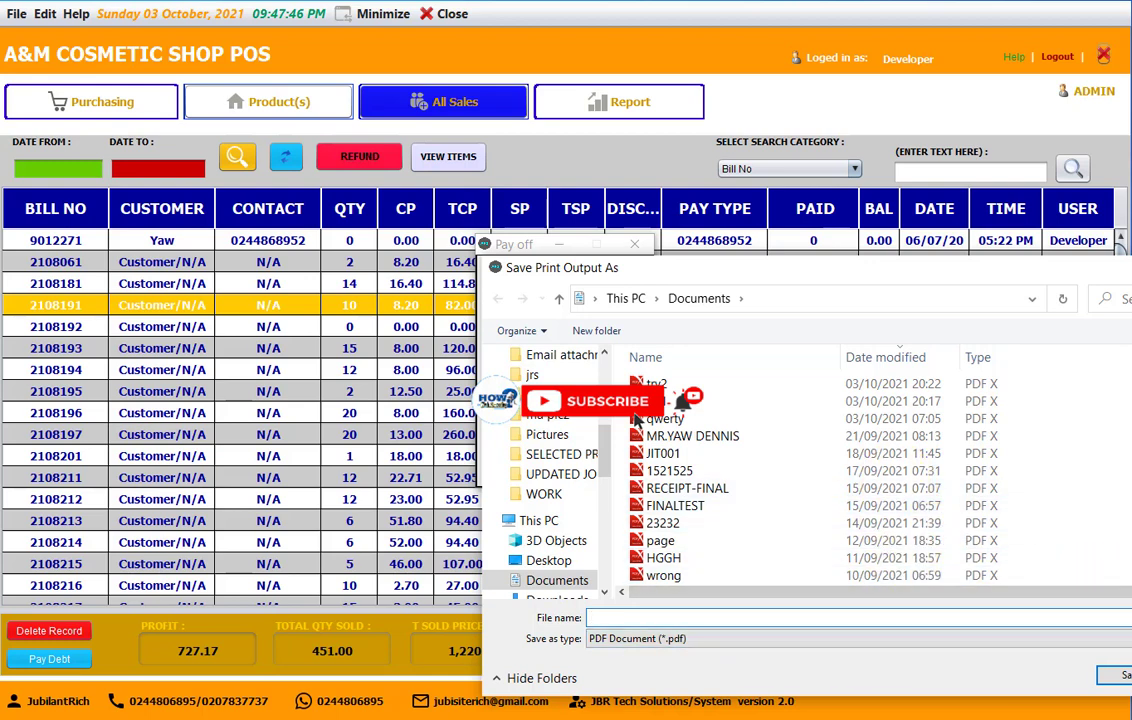
{"action": "left_click", "coordinate": [1131, 675]}
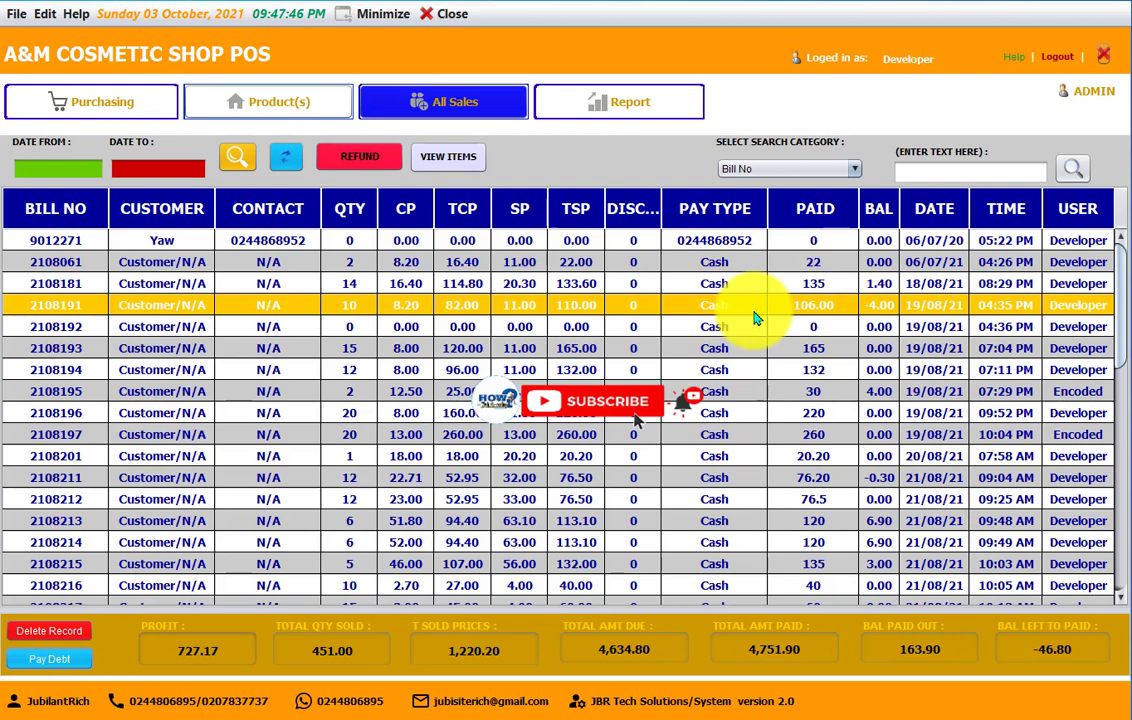
{"action": "left_click", "coordinate": [287, 158]}
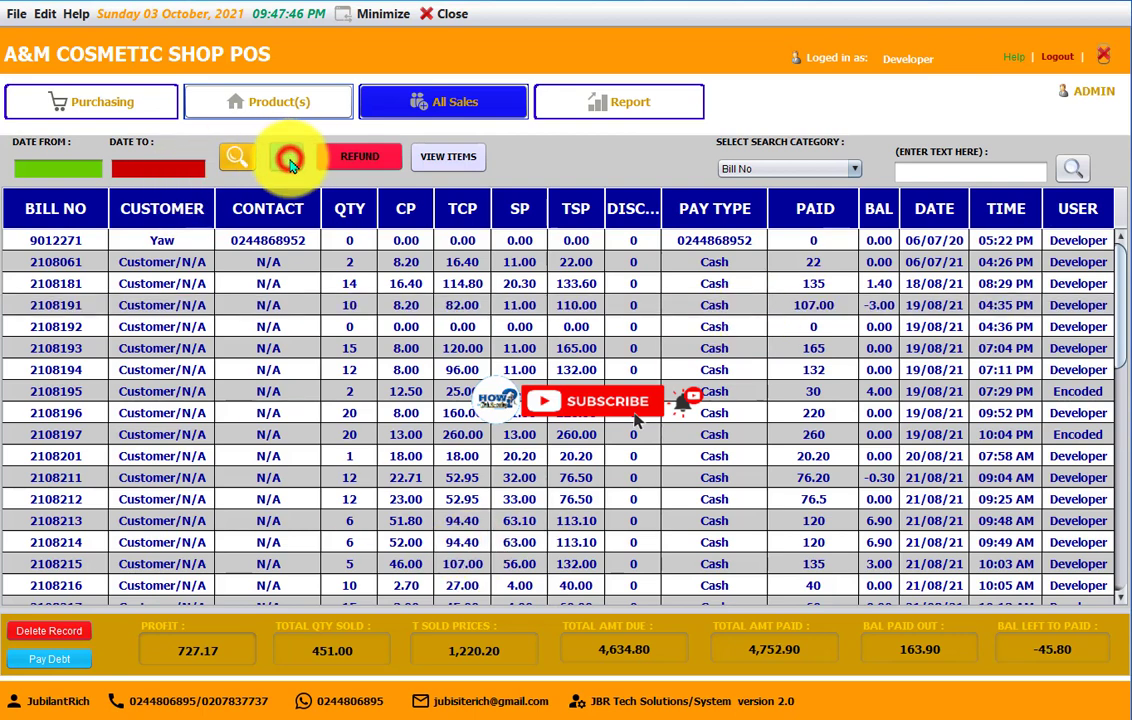
Review the 19/08/21 04:35 PM sale, and try to pay a debt on the 19/08/21 07:04 PM sale
{"action": "left_click", "coordinate": [882, 310]}
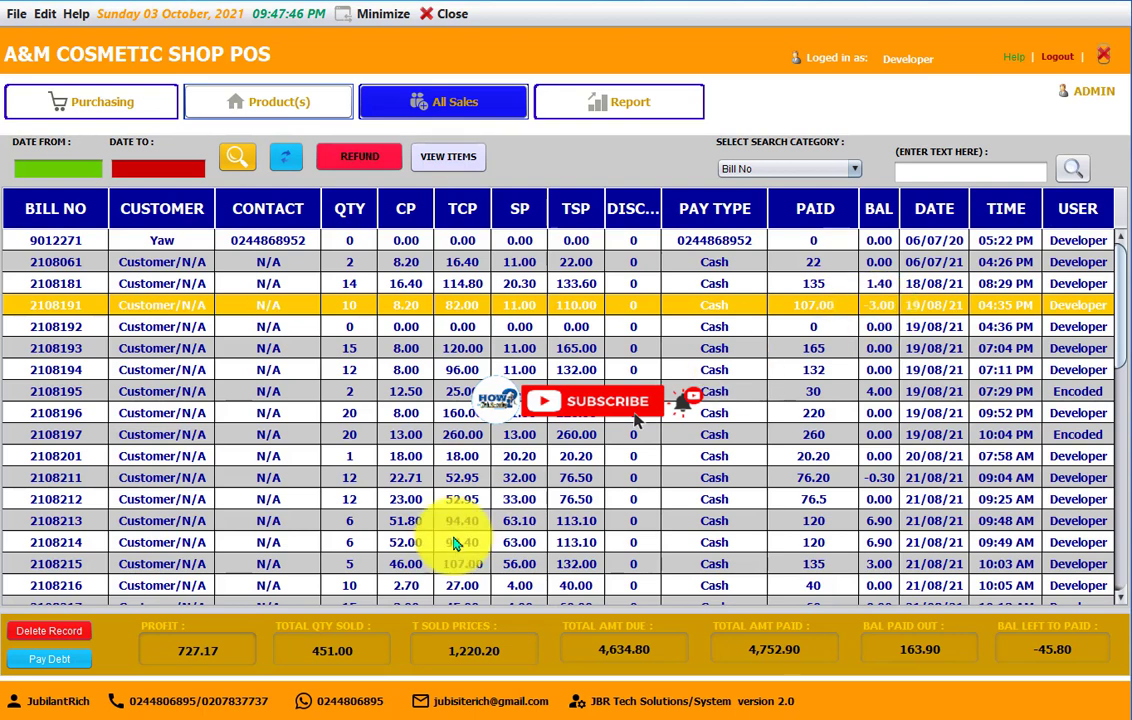
{"action": "left_click", "coordinate": [835, 347]}
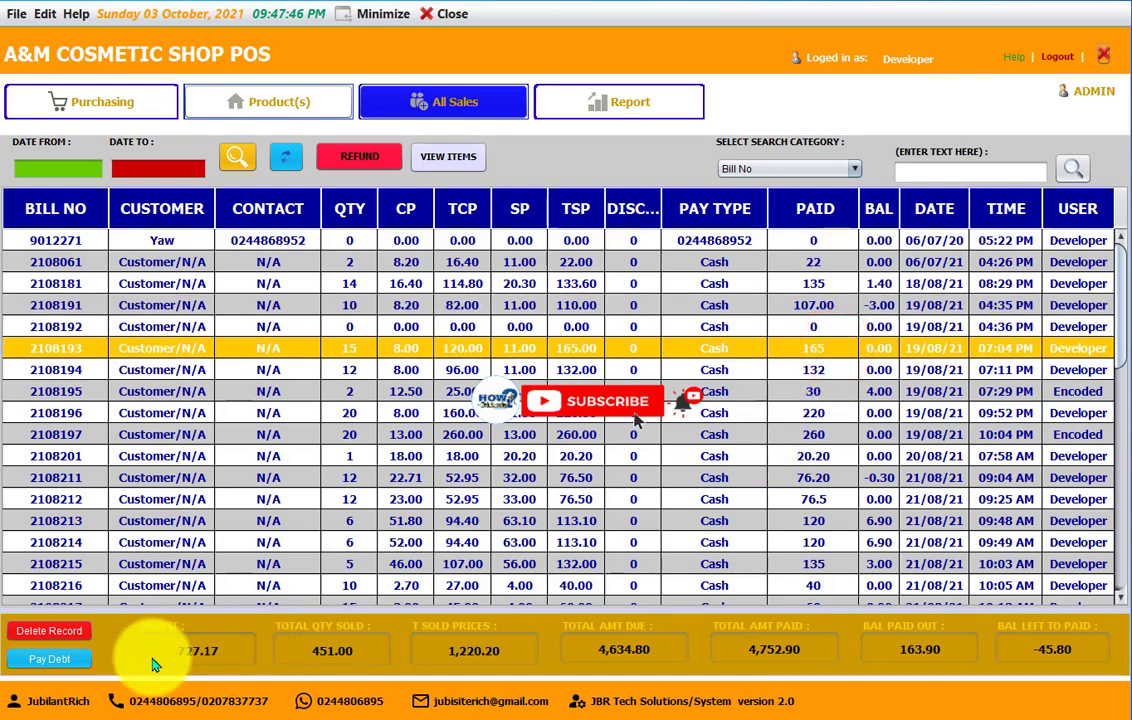
{"action": "left_click", "coordinate": [56, 666]}
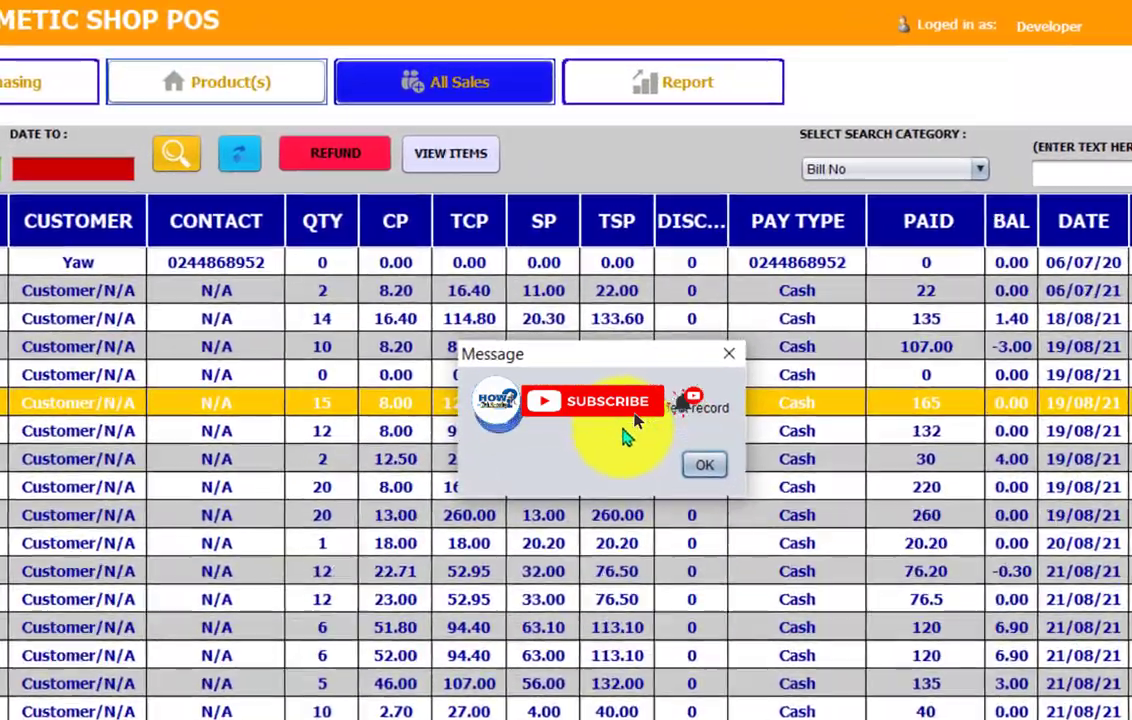
{"action": "left_click", "coordinate": [643, 397]}
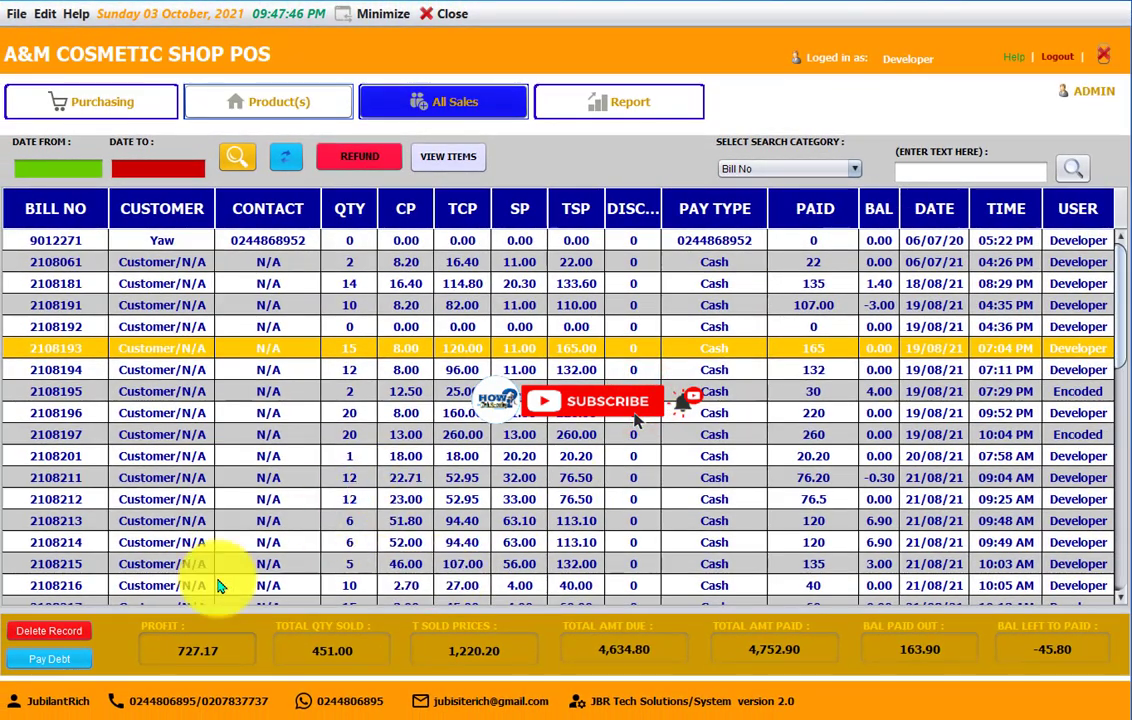
Delete the sale record dated 03/09/21 07:26 PM, and reload the sales list to refresh the totals
{"action": "scroll", "coordinate": [278, 566], "scroll_direction": "down", "scroll_amount": 5}
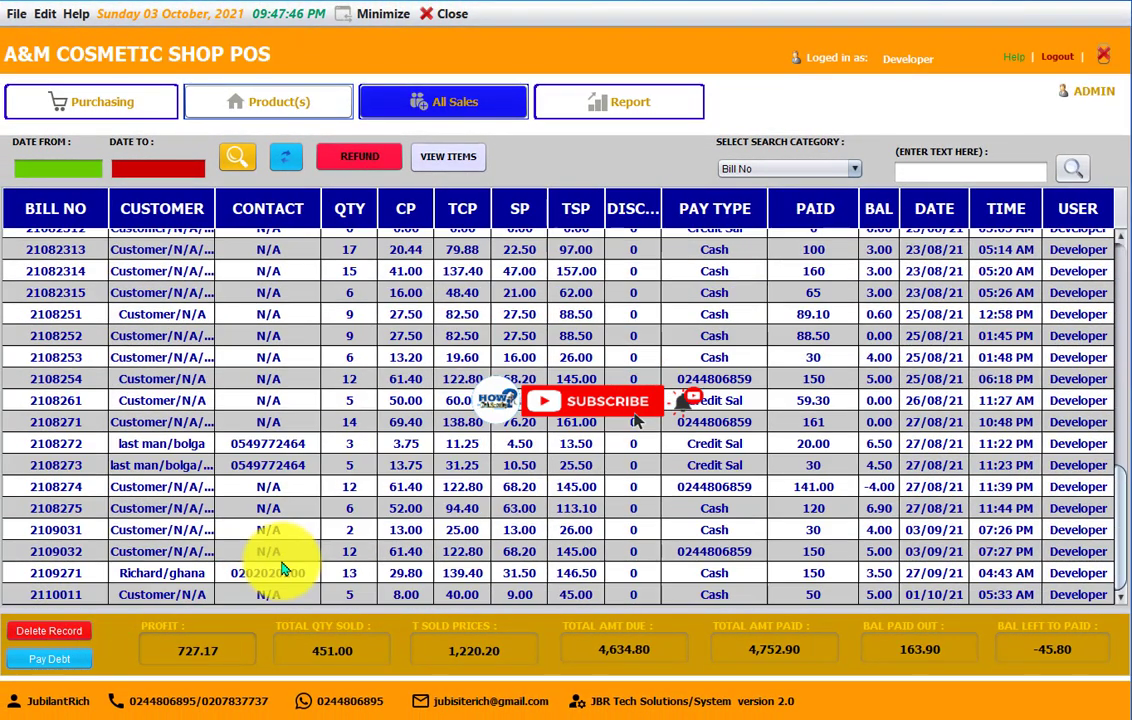
{"action": "left_click", "coordinate": [634, 531]}
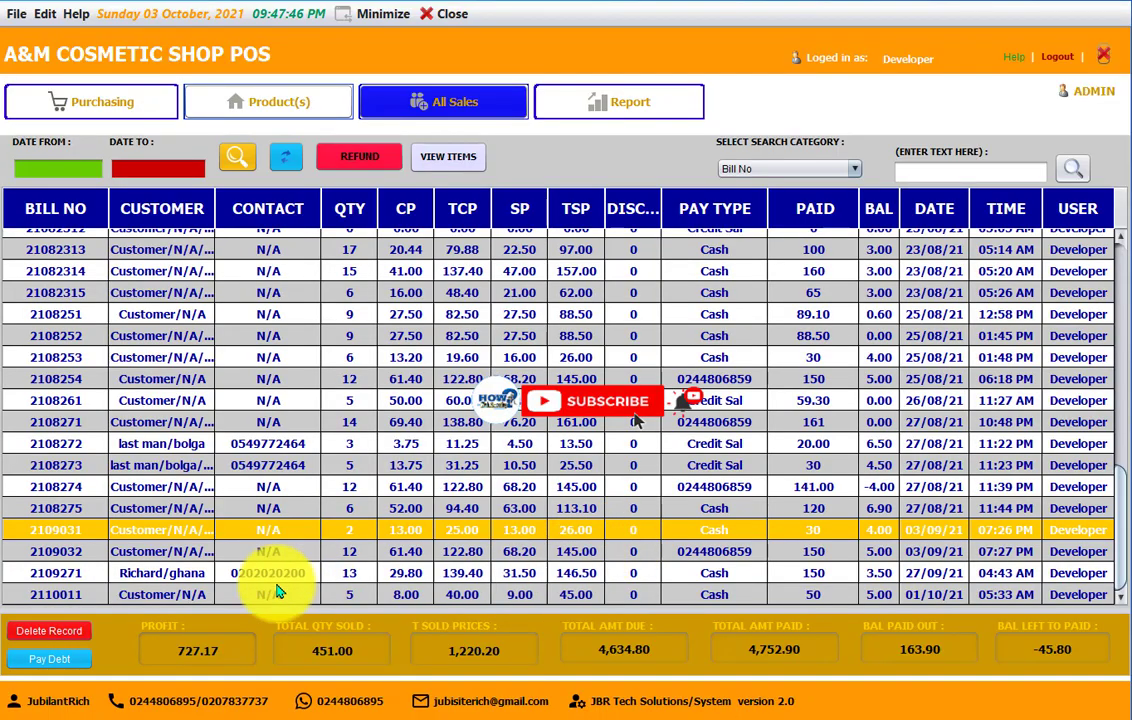
{"action": "left_click", "coordinate": [57, 640]}
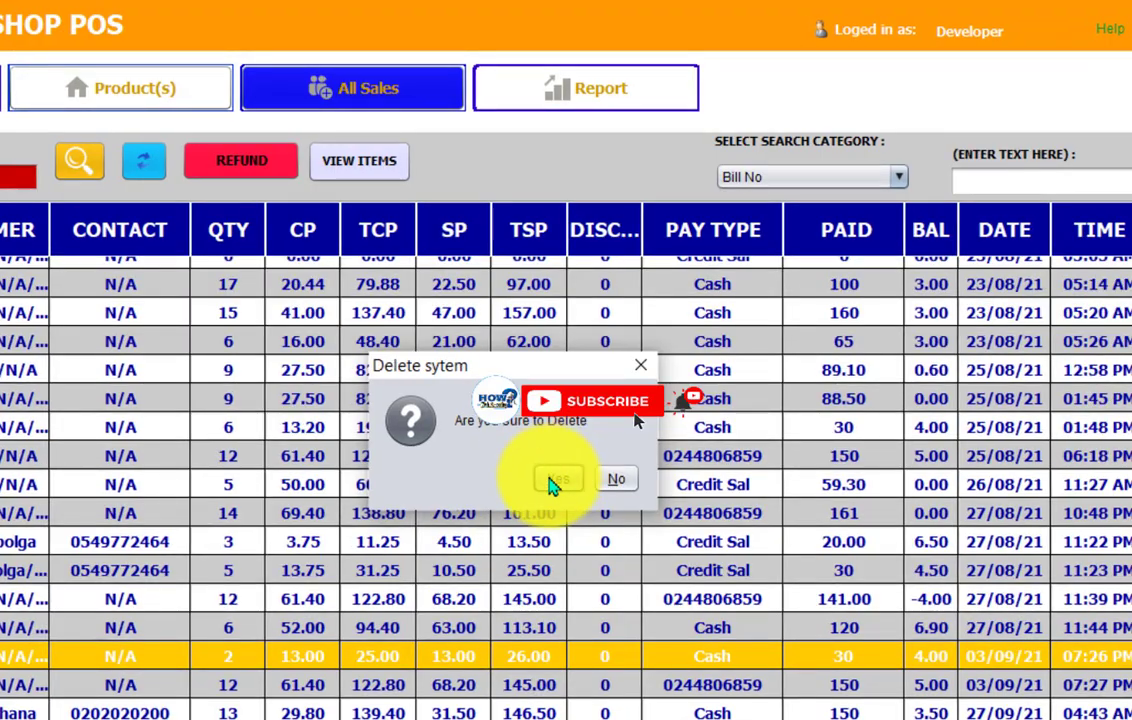
{"action": "left_click", "coordinate": [553, 481]}
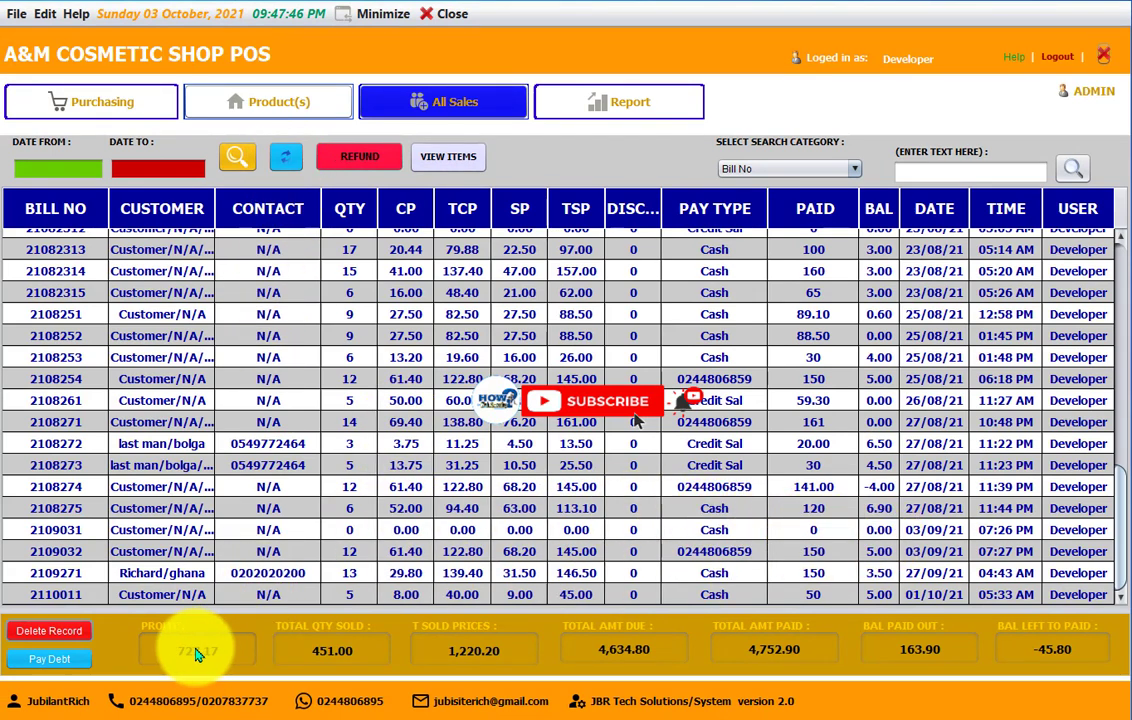
{"action": "left_click", "coordinate": [286, 157]}
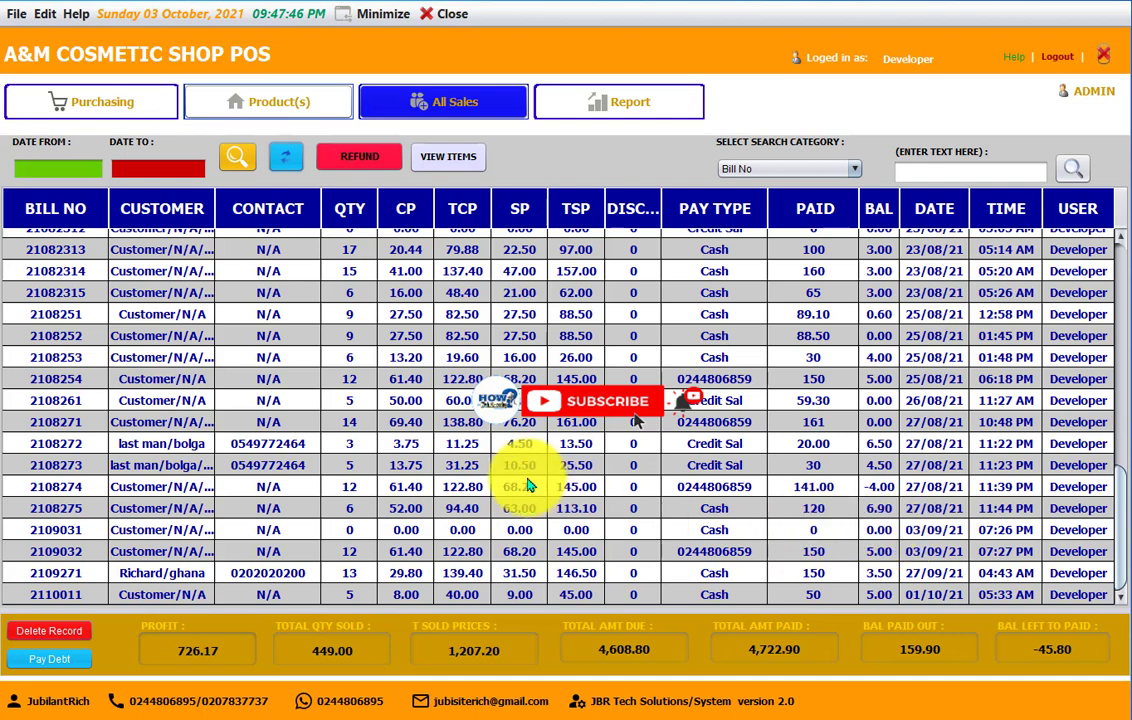
View the items of the 27/08/21 10:48 PM sale with full item names, and reprint its receipt
{"action": "left_click", "coordinate": [624, 530]}
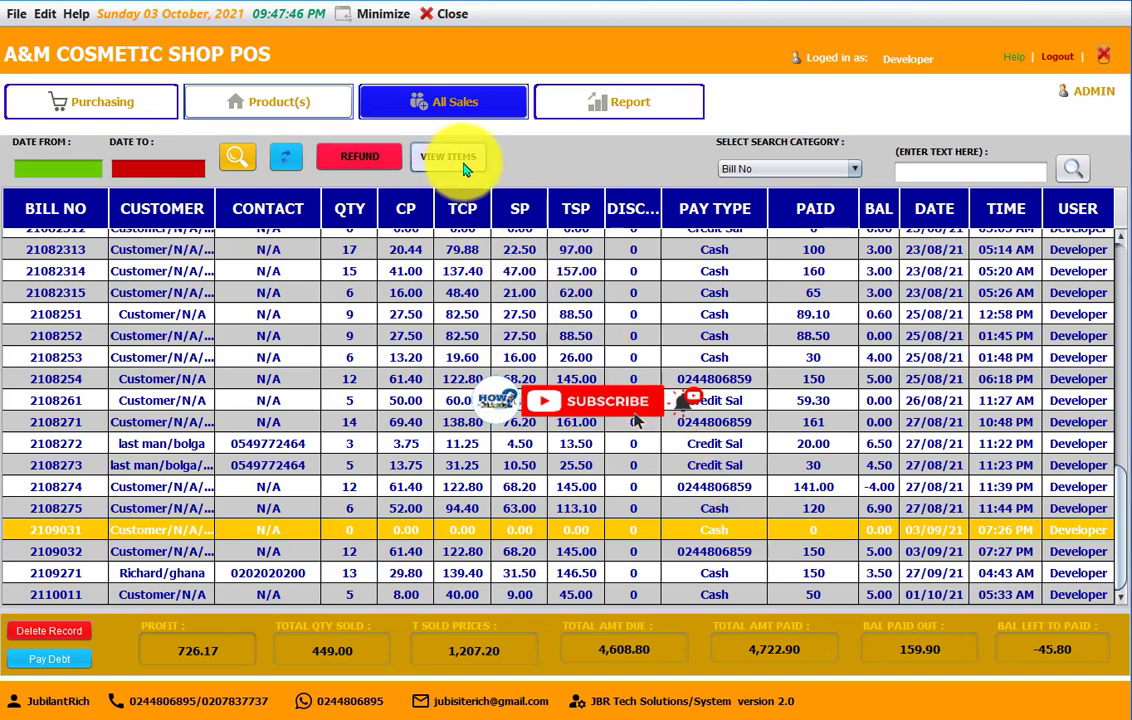
{"action": "left_click", "coordinate": [580, 421]}
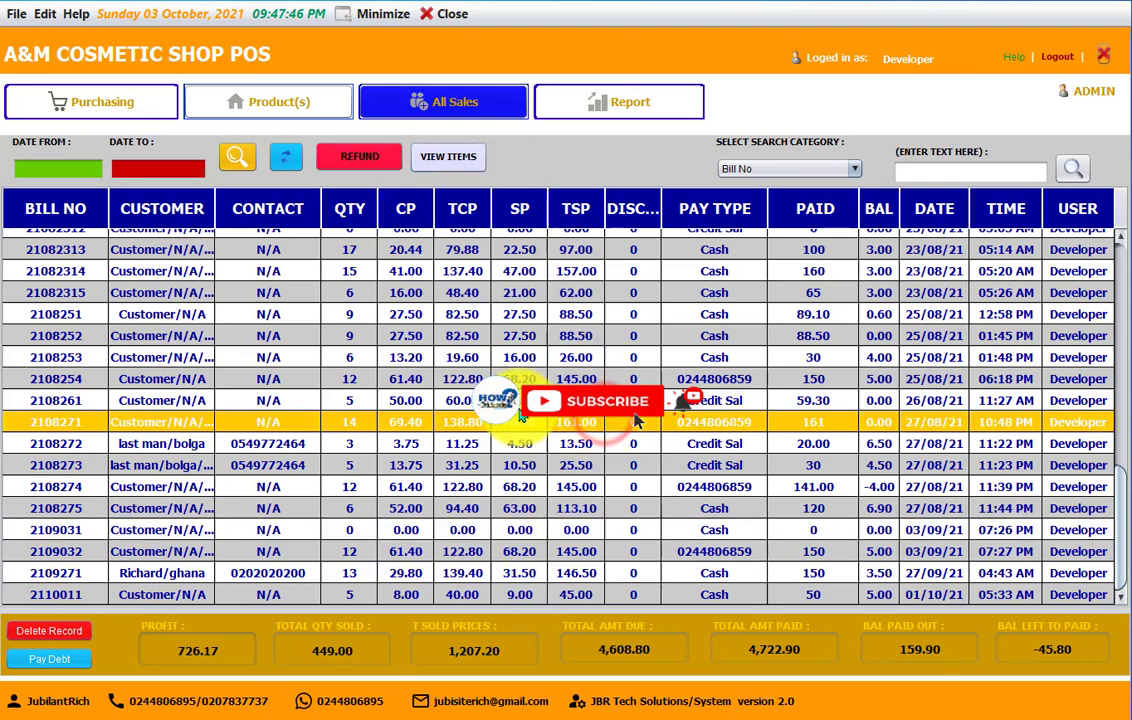
{"action": "left_click", "coordinate": [450, 166]}
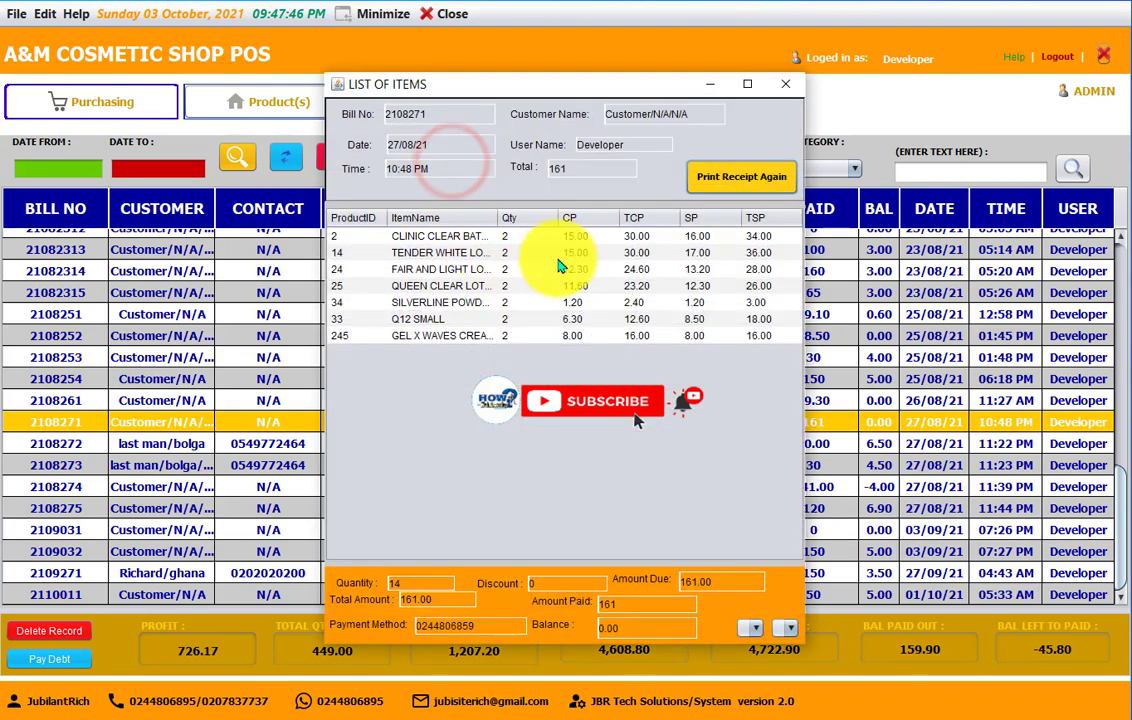
{"action": "left_click_drag", "start_coordinate": [498, 220], "coordinate": [541, 224]}
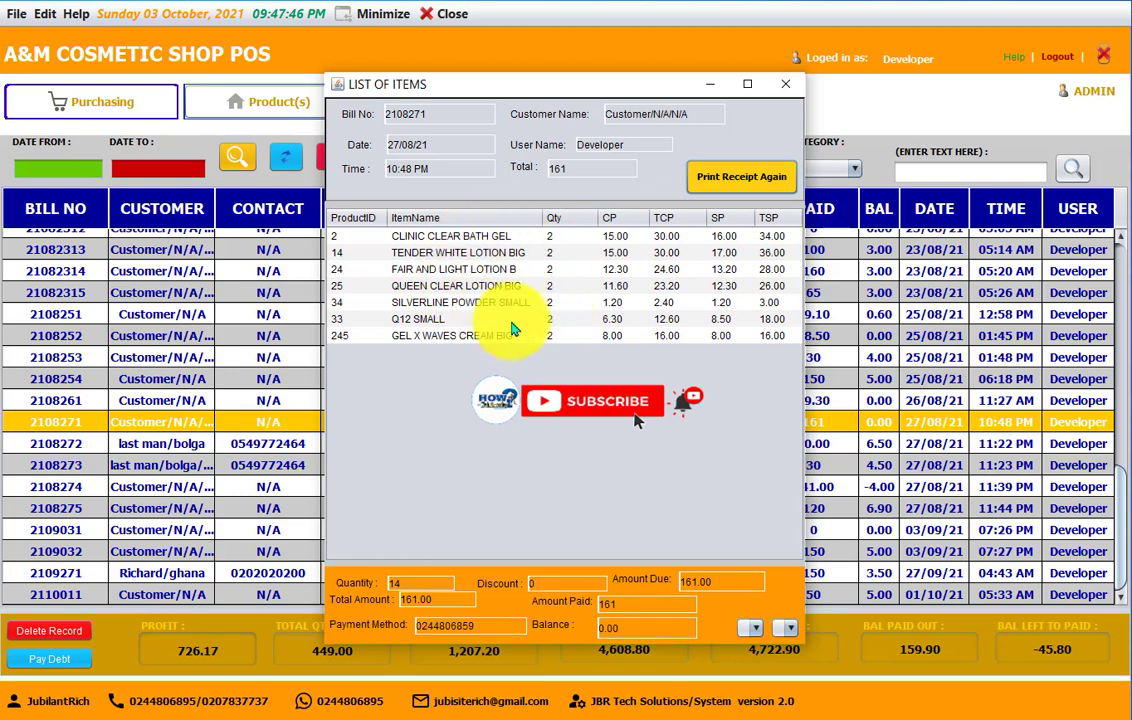
{"action": "left_click", "coordinate": [748, 178]}
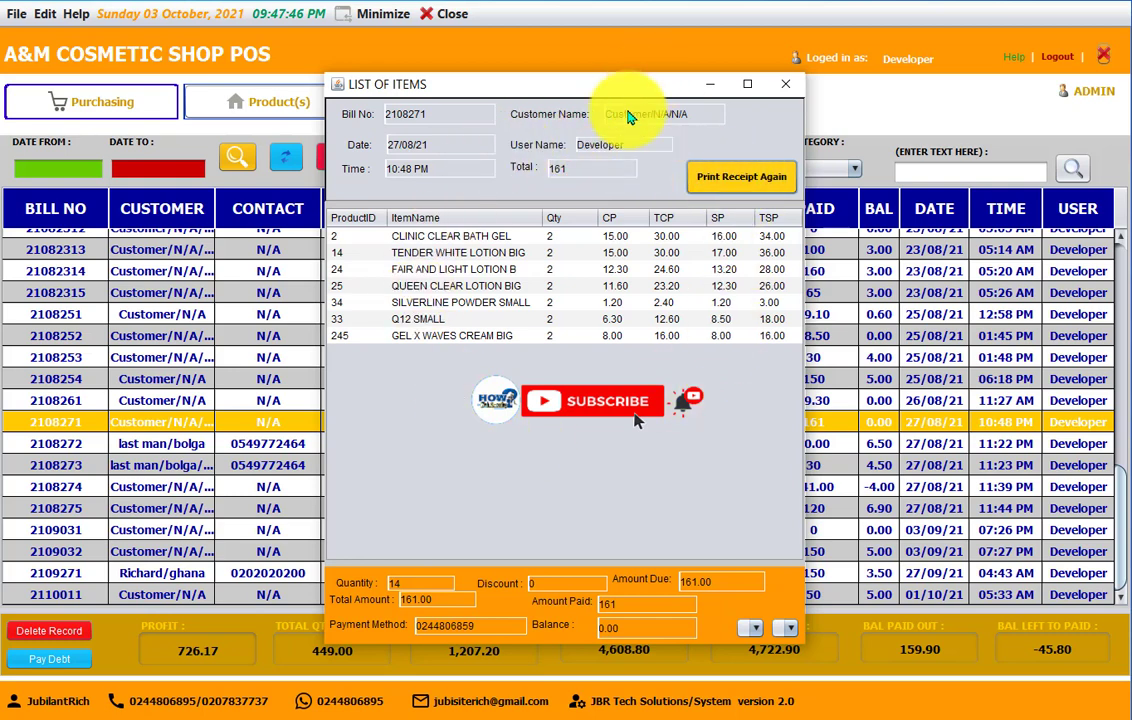
{"action": "left_click", "coordinate": [785, 85]}
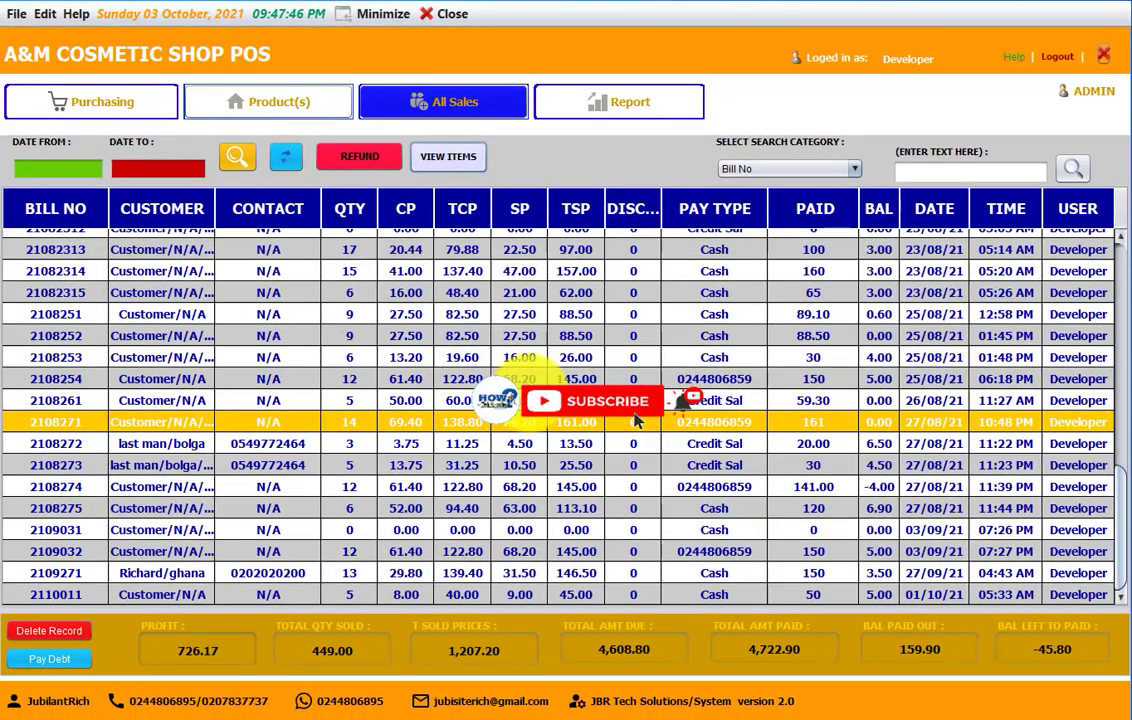
Open the 27/08/21 10:48 PM sale for a refund and delete its Q12 SMALL item
{"action": "key", "text": "Up"}
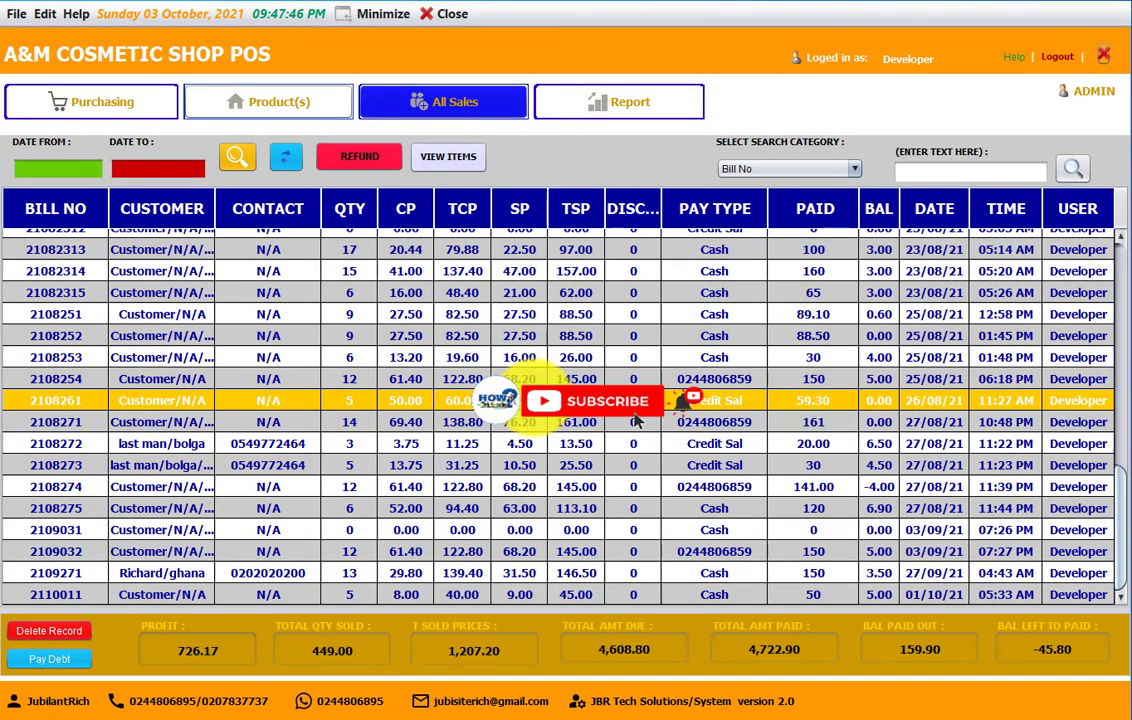
{"action": "left_click", "coordinate": [537, 420]}
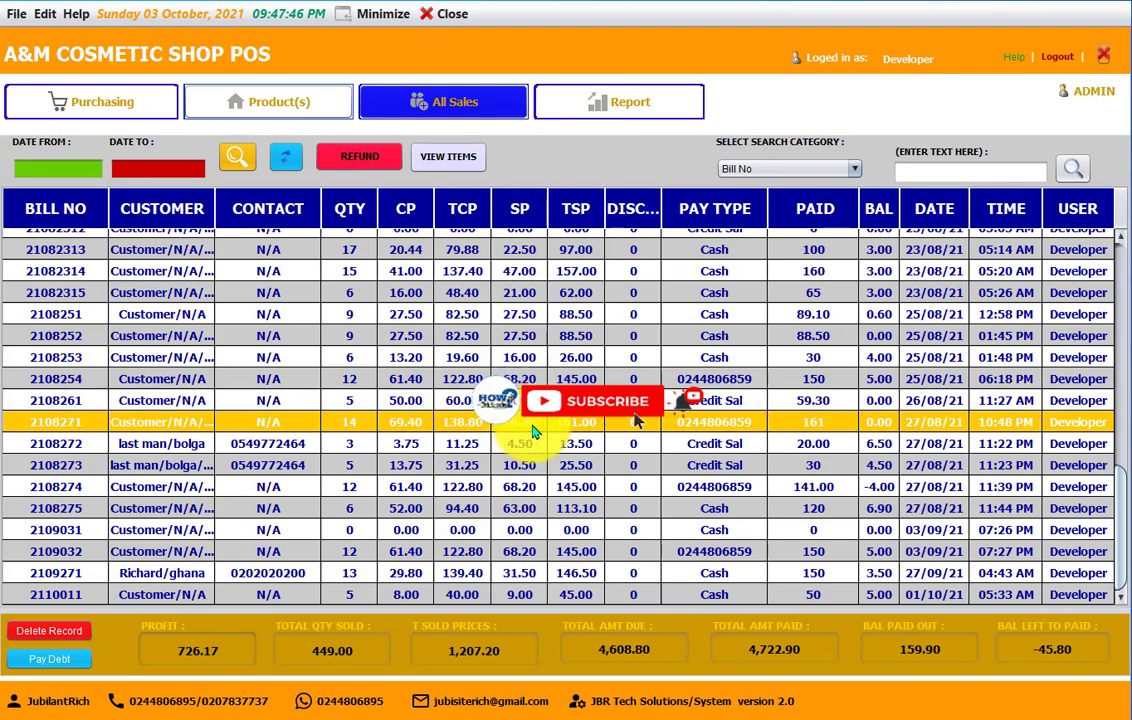
{"action": "left_click", "coordinate": [360, 158]}
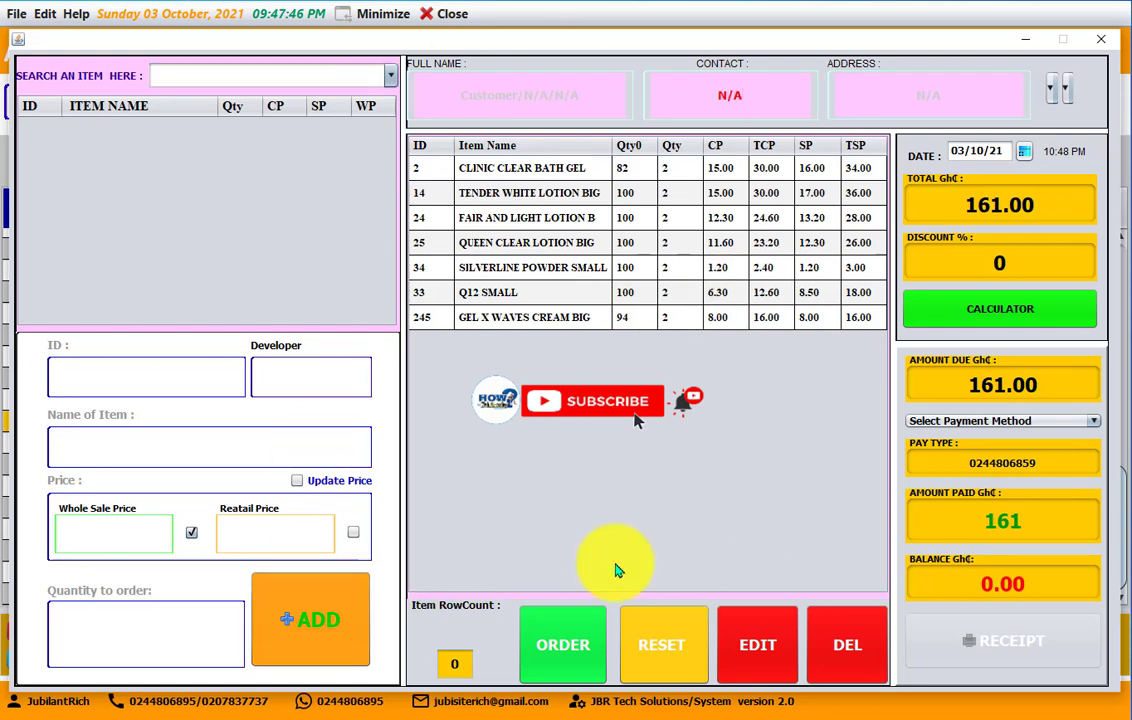
{"action": "left_click", "coordinate": [684, 294]}
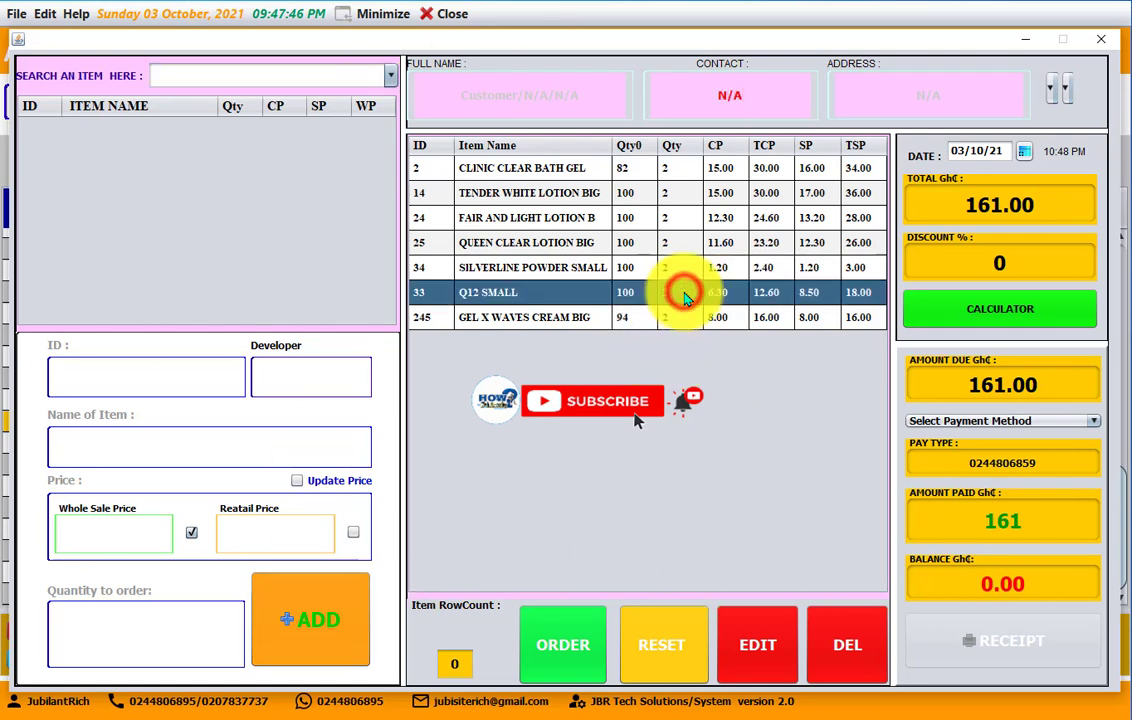
{"action": "left_click", "coordinate": [847, 655]}
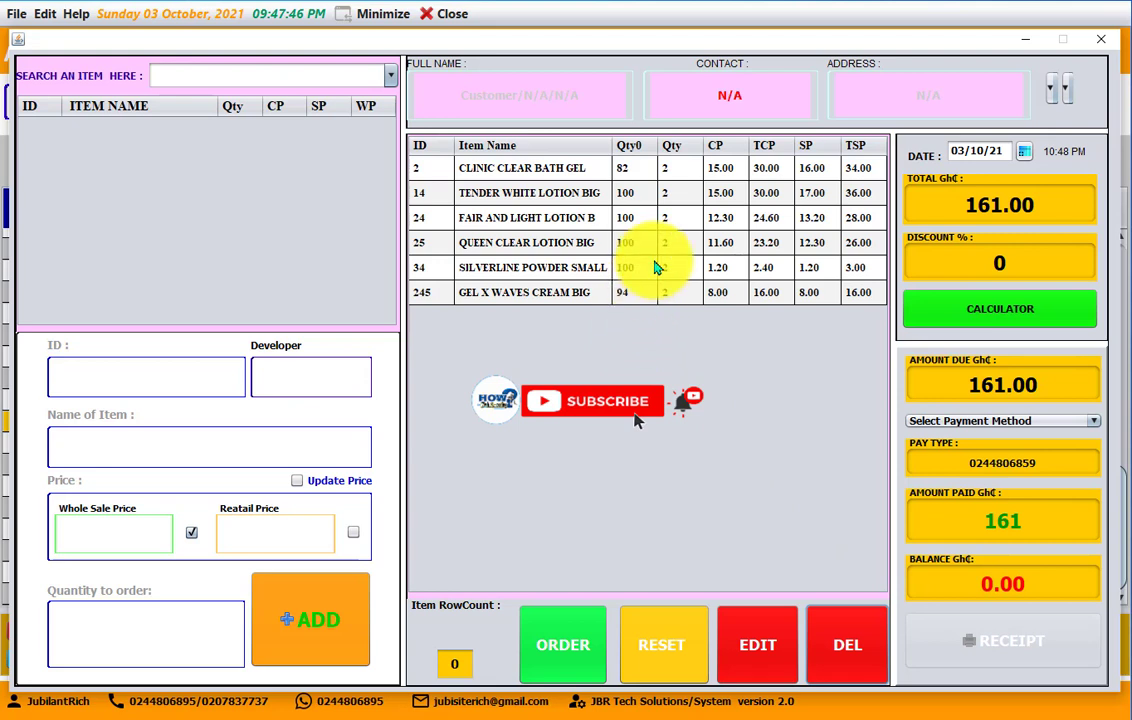
Set the ordered quantity of GEL X WAVES CREAM BIG to 3 in the refunded sale
{"action": "left_click", "coordinate": [700, 292]}
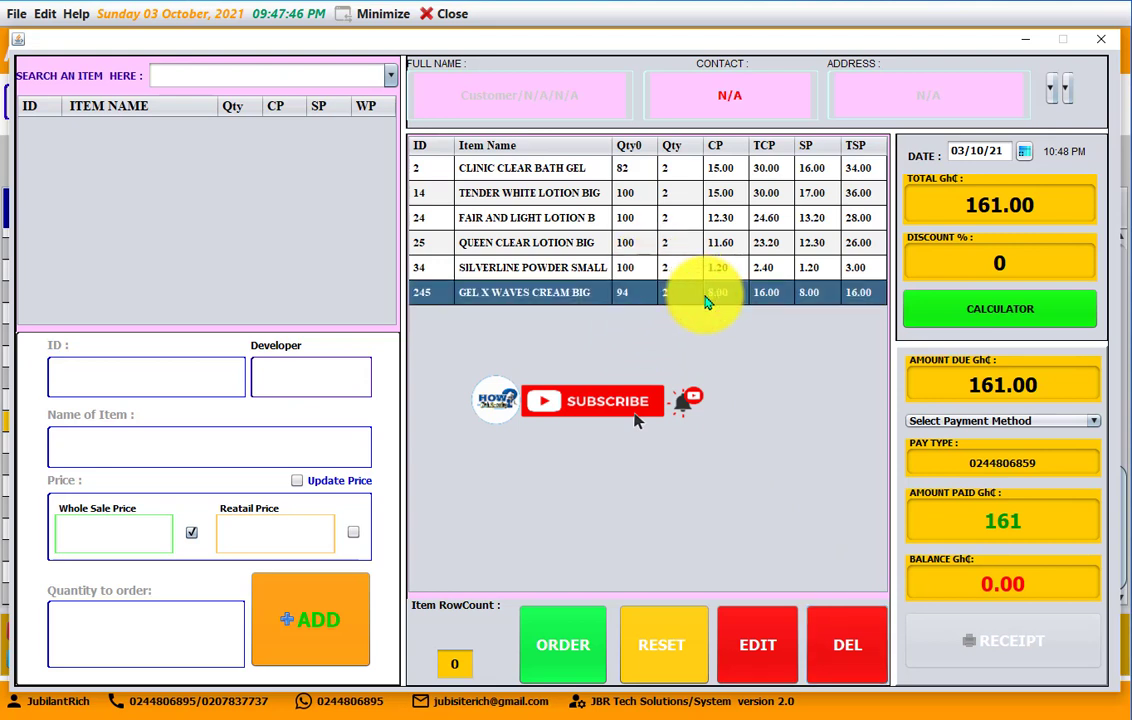
{"action": "left_click", "coordinate": [756, 648]}
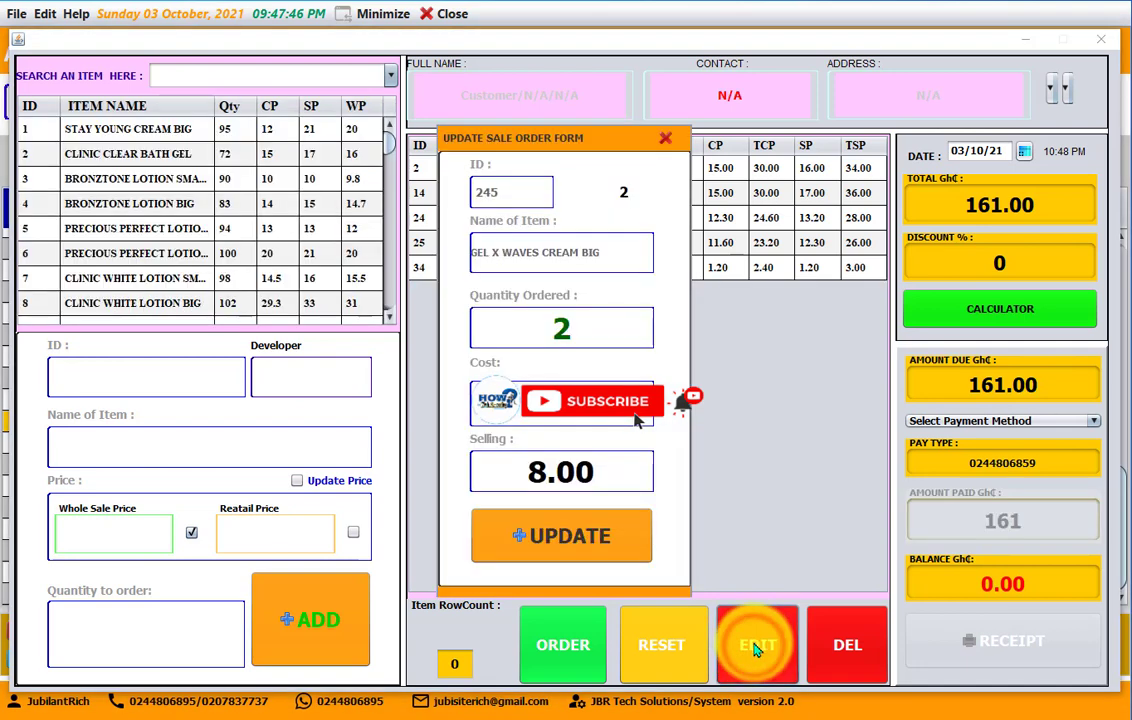
{"action": "left_click", "coordinate": [580, 330]}
{"action": "key", "text": "BackSpace"}
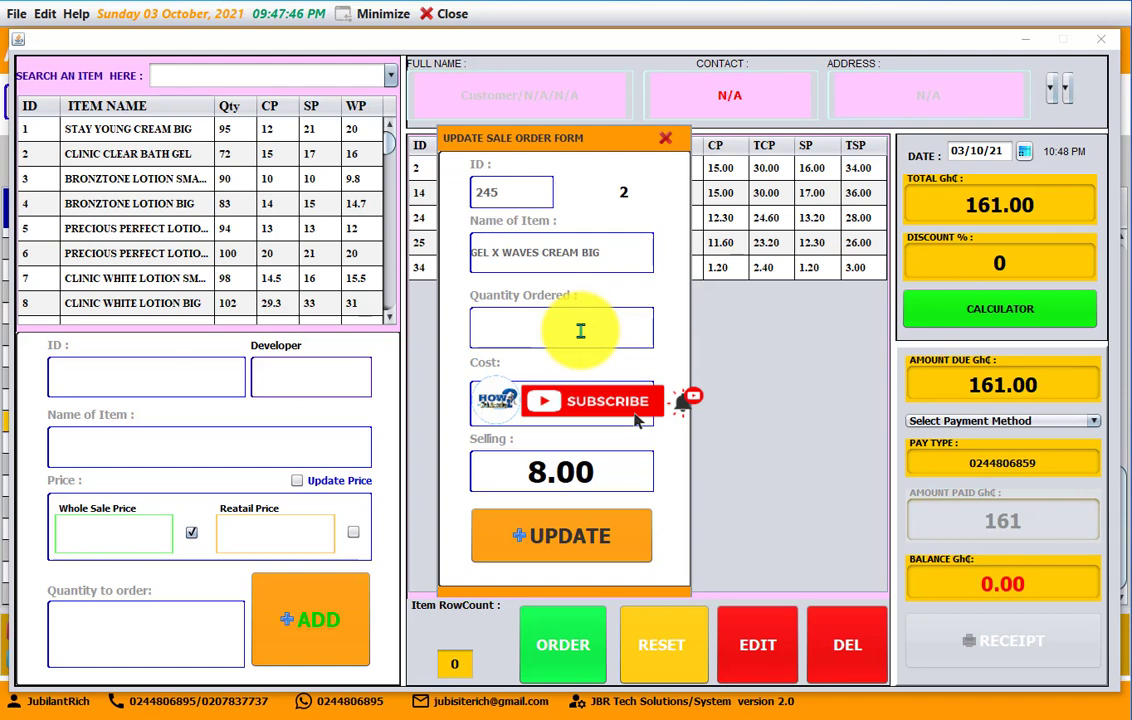
{"action": "type", "text": "3"}
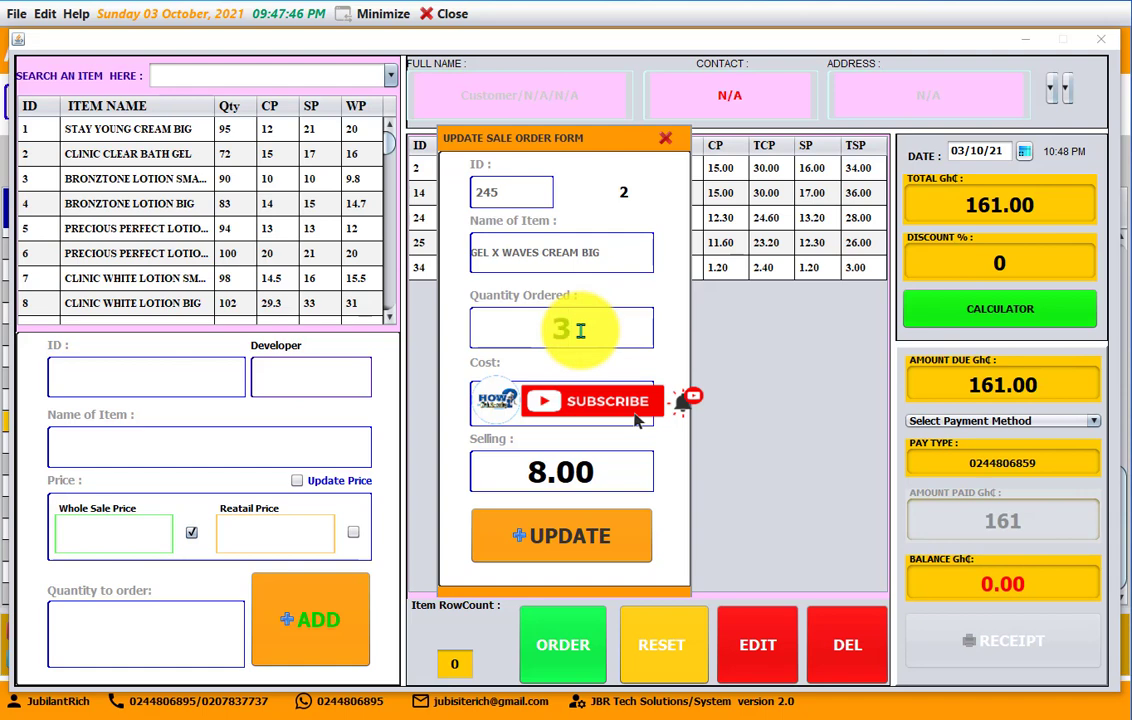
{"action": "left_click", "coordinate": [588, 538]}
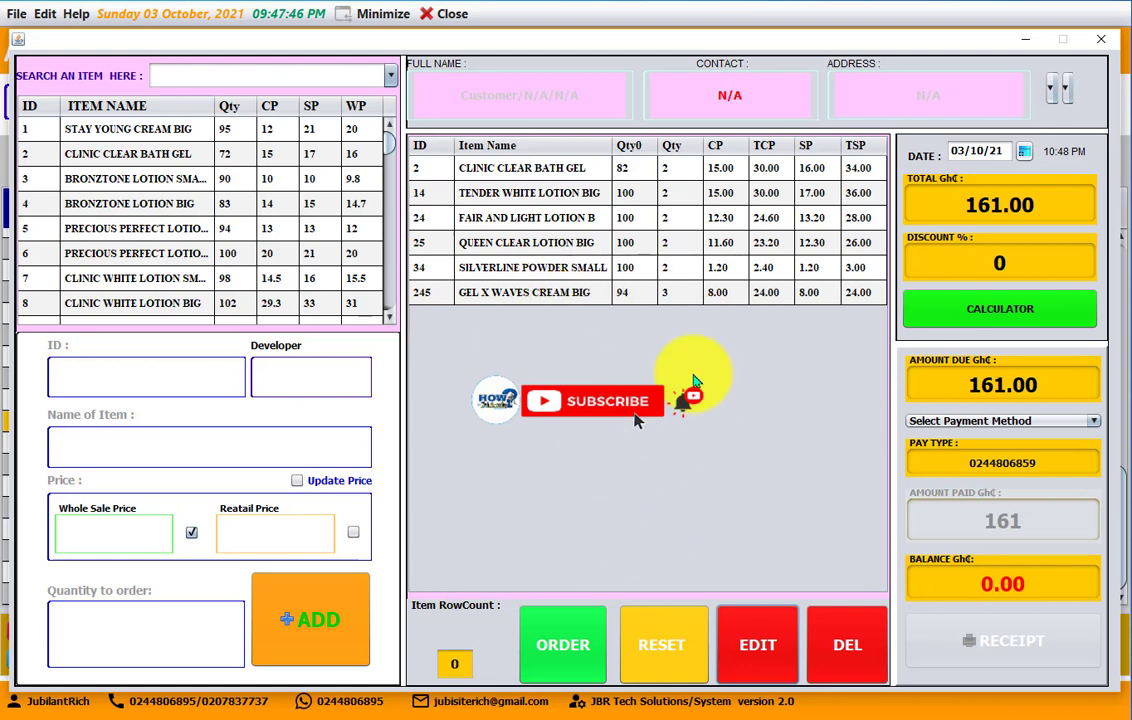
Find G 7 LOTION and add a quantity of 2 at the wholesale price to the refunded sale
{"action": "left_click", "coordinate": [260, 84]}
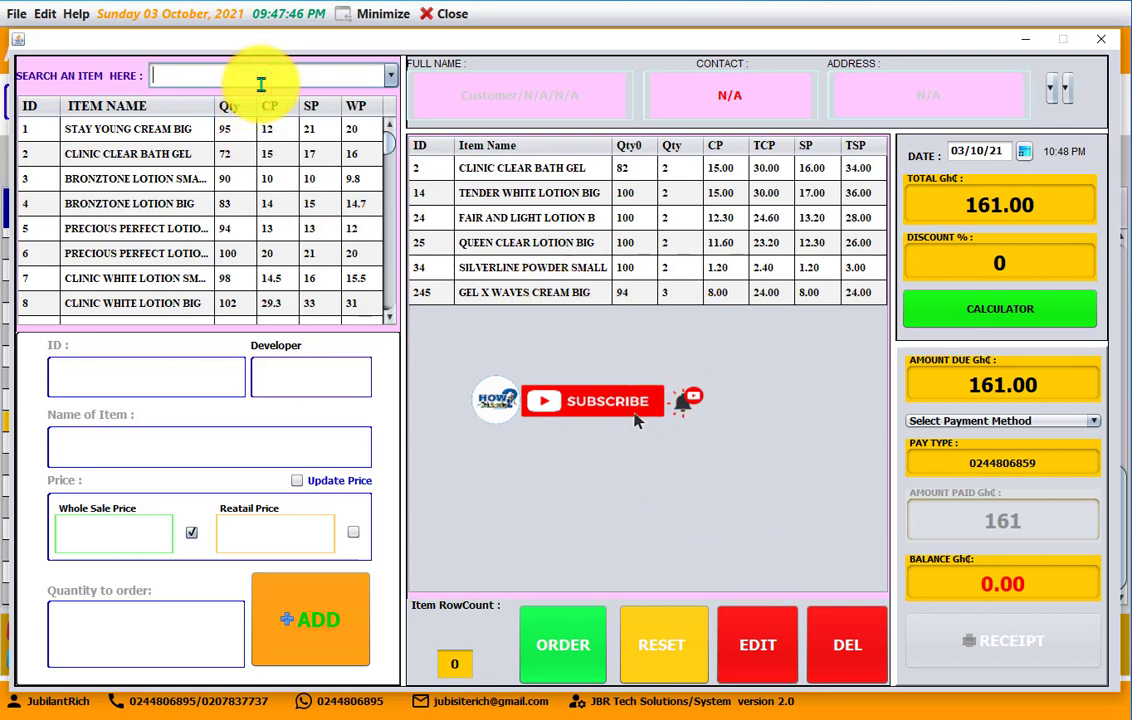
{"action": "type", "text": "G 7 LOTION"}
{"action": "left_click", "coordinate": [245, 97]}
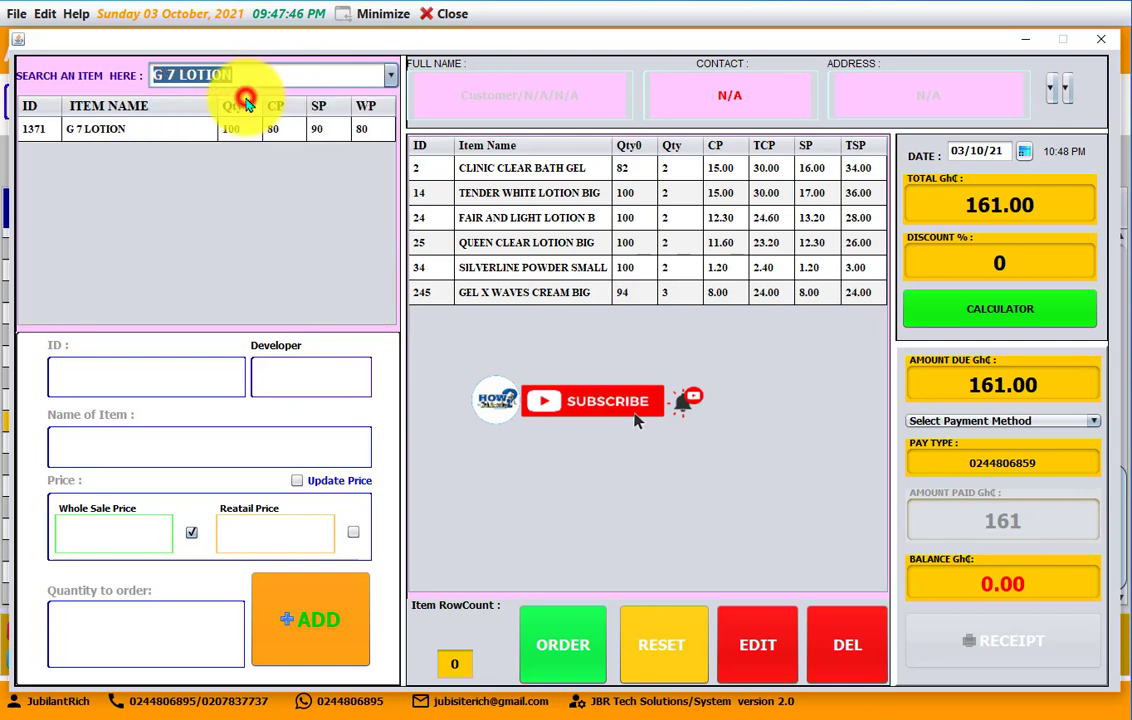
{"action": "left_click", "coordinate": [250, 130]}
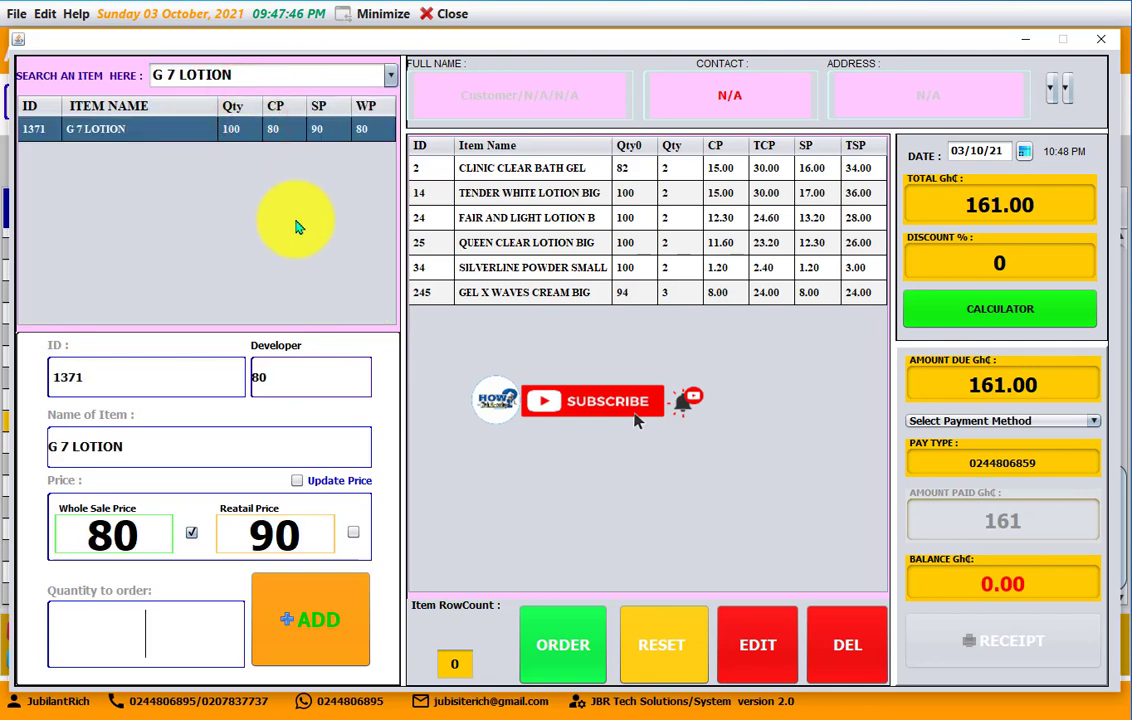
{"action": "type", "text": "2"}
{"action": "left_click", "coordinate": [300, 610]}
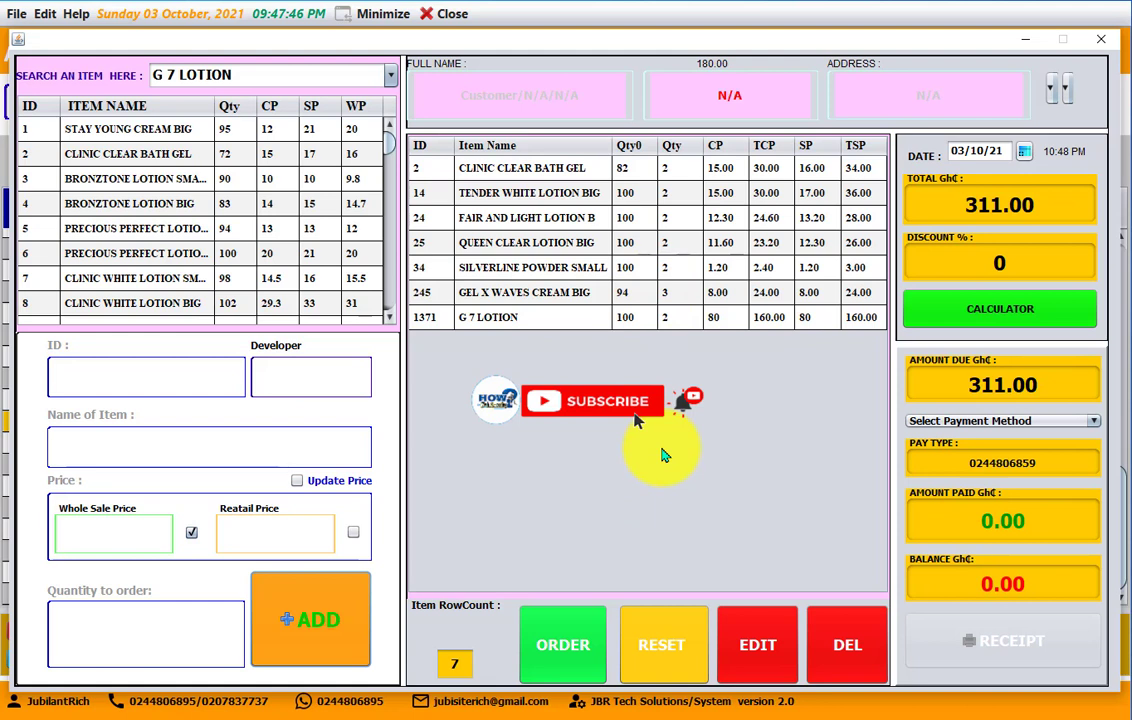
Order the edited sale with an amount paid of 350, and issue its receipt without saving the print output as PDF
{"action": "left_click", "coordinate": [566, 648]}
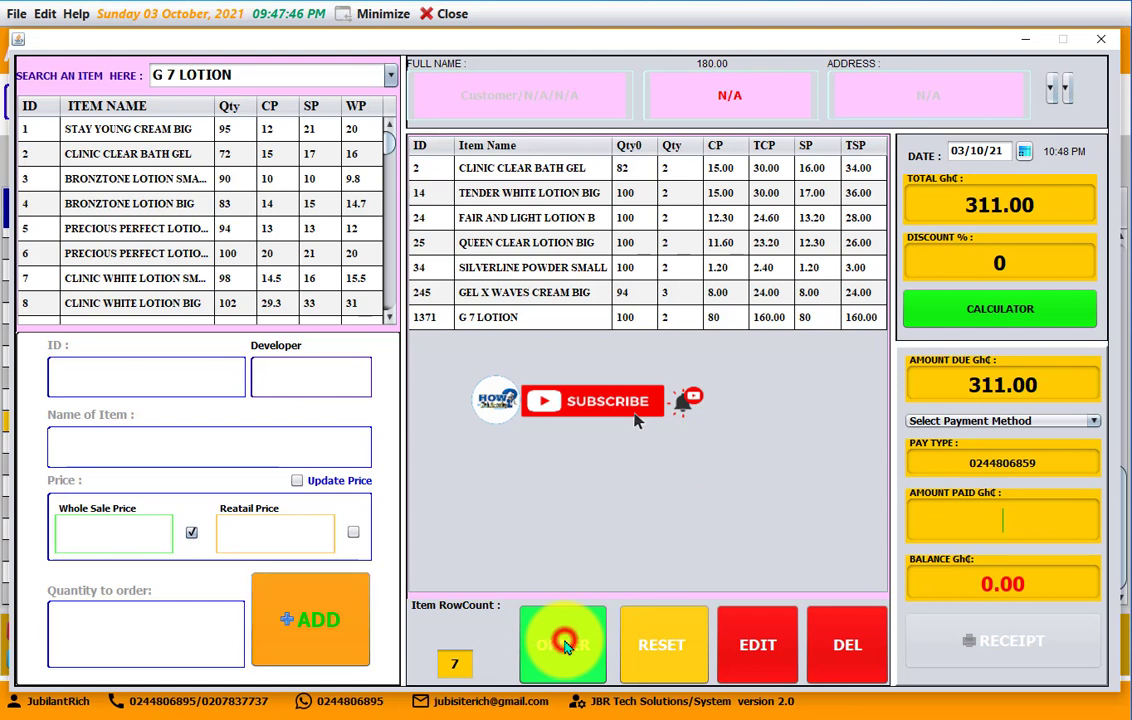
{"action": "left_click", "coordinate": [1057, 523]}
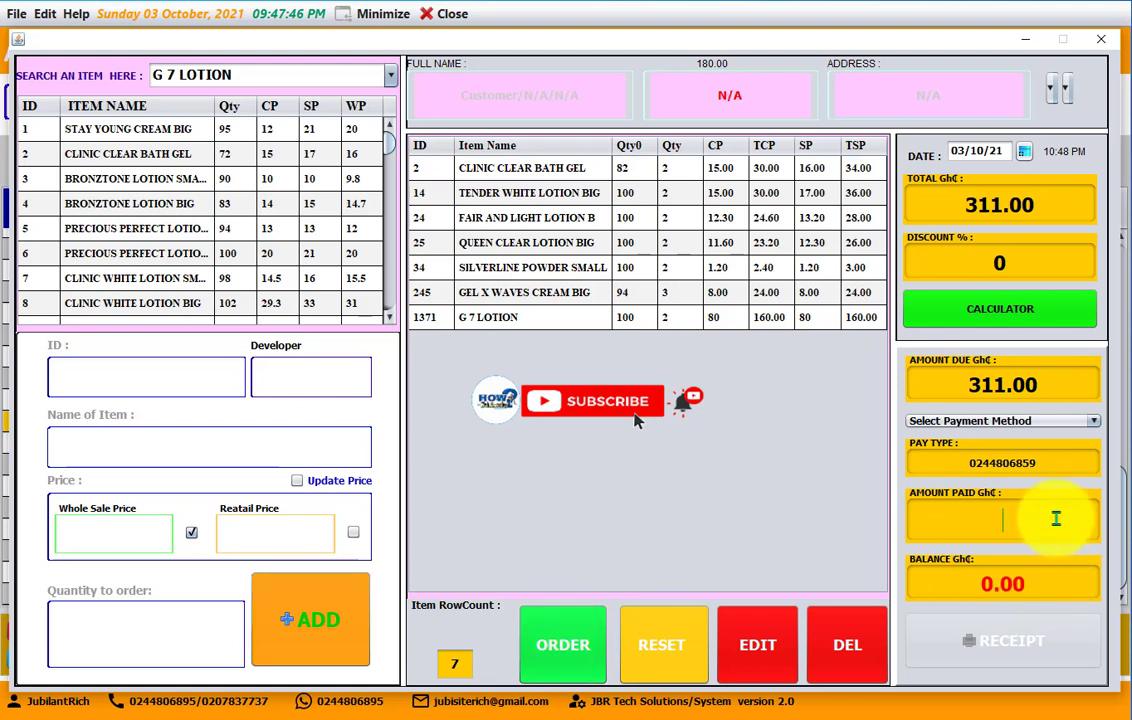
{"action": "type", "text": "350"}
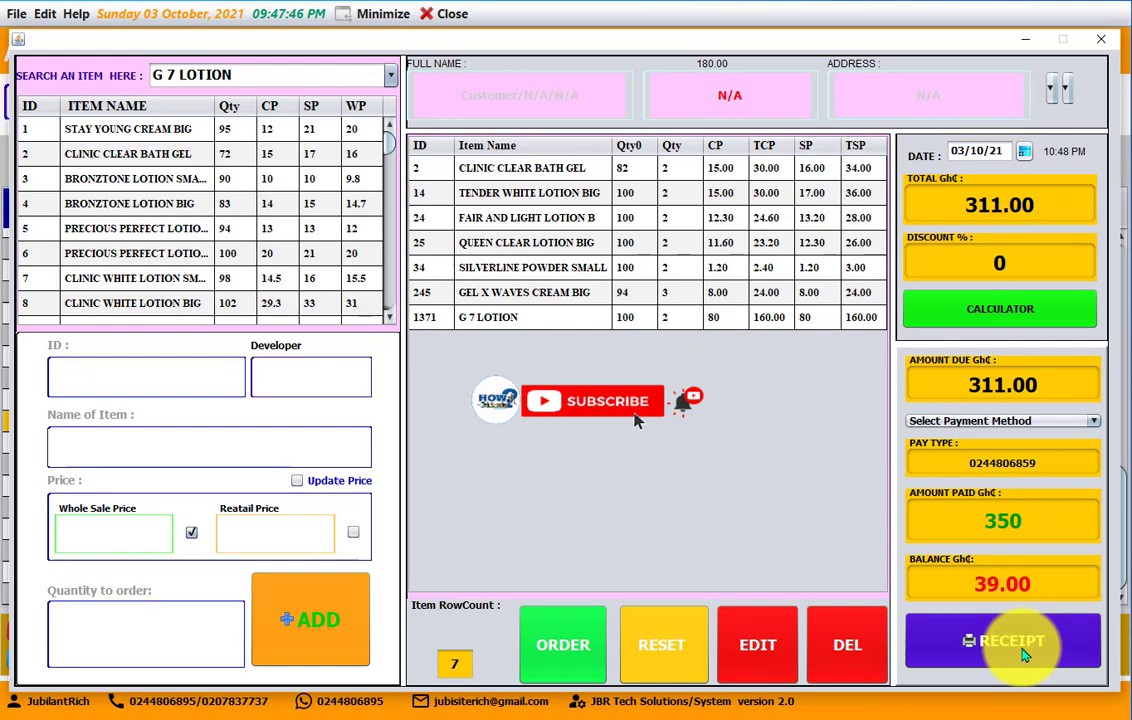
{"action": "left_click", "coordinate": [1024, 655]}
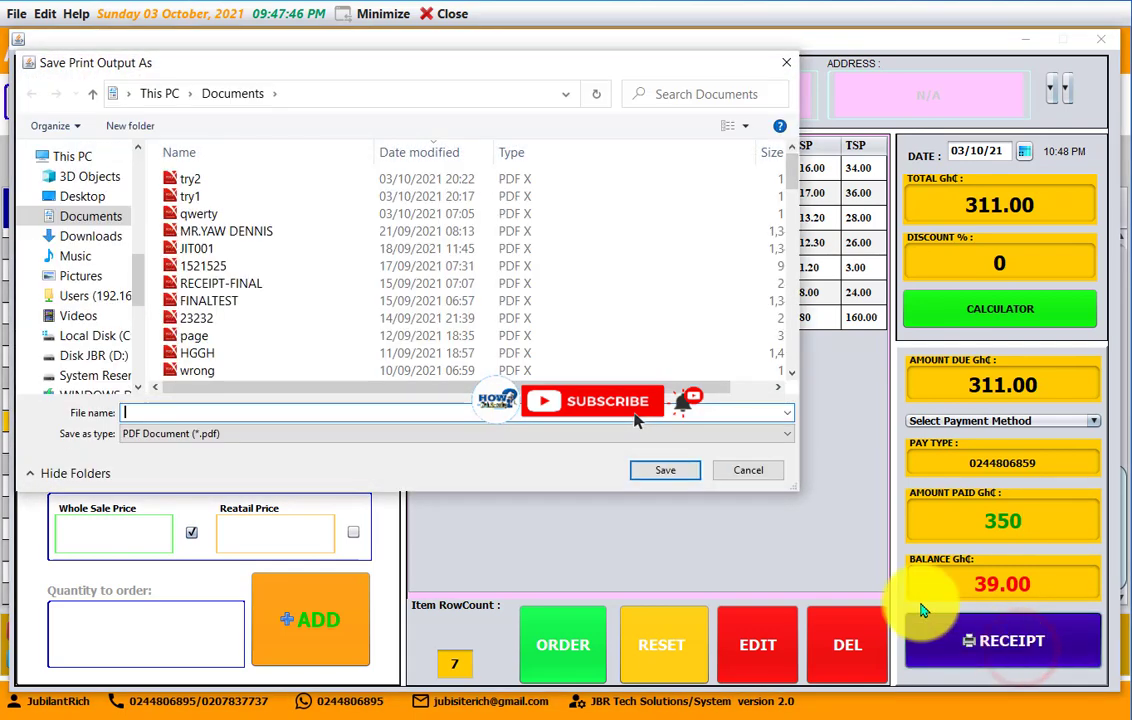
{"action": "left_click", "coordinate": [743, 476]}
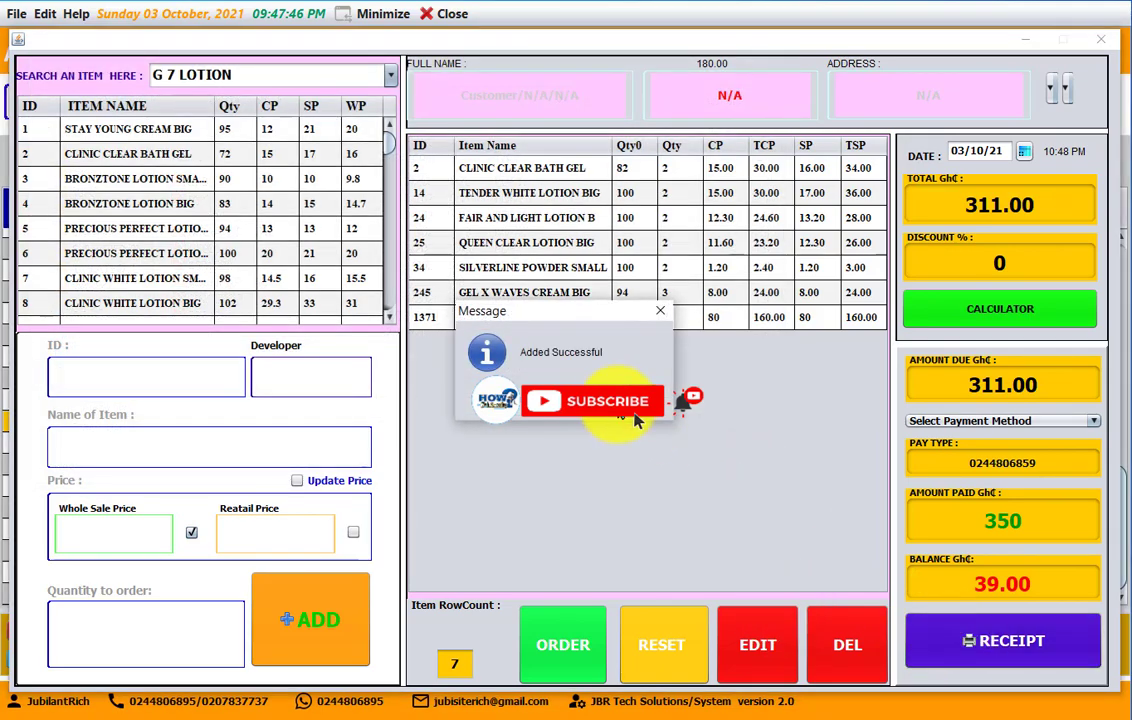
{"action": "left_click", "coordinate": [628, 392]}
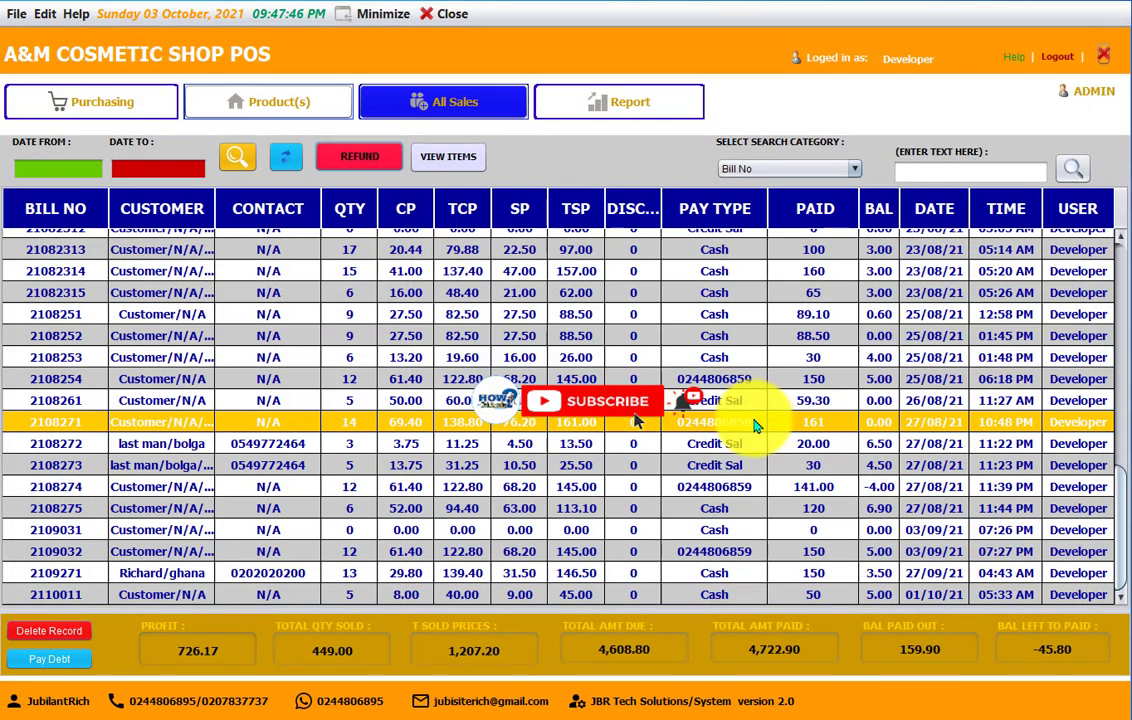
Reload the sales list and view the items of the 03/10/21 10:10 PM sale
{"action": "left_click", "coordinate": [293, 167]}
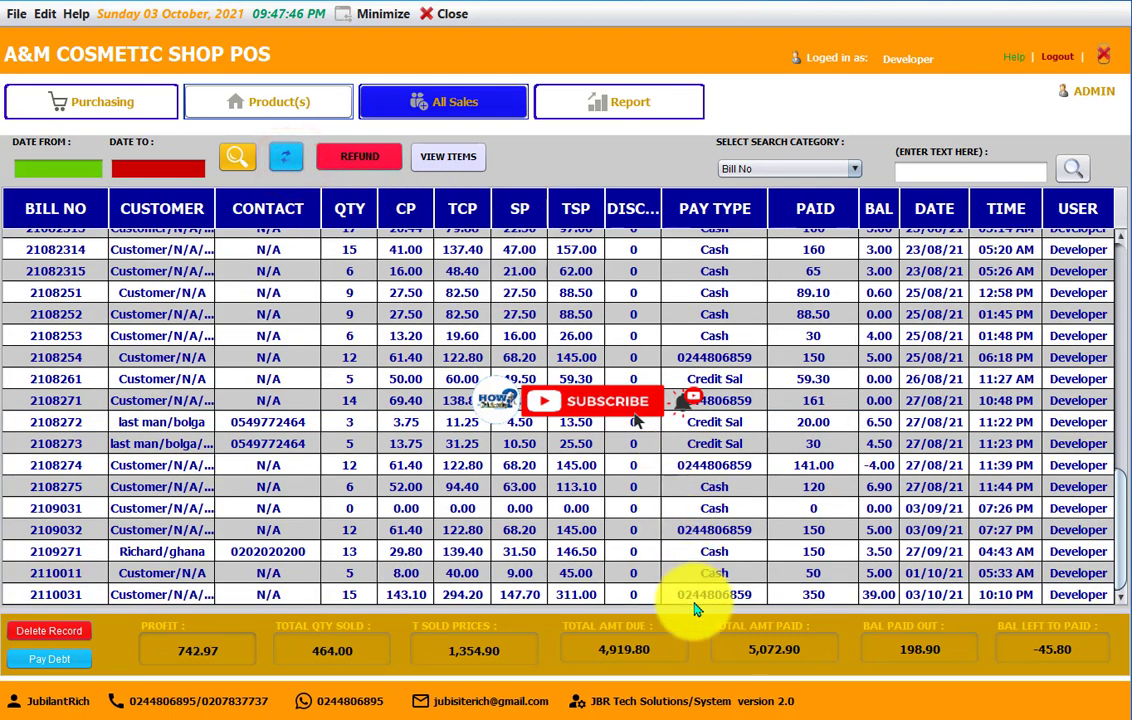
{"action": "left_click", "coordinate": [700, 598]}
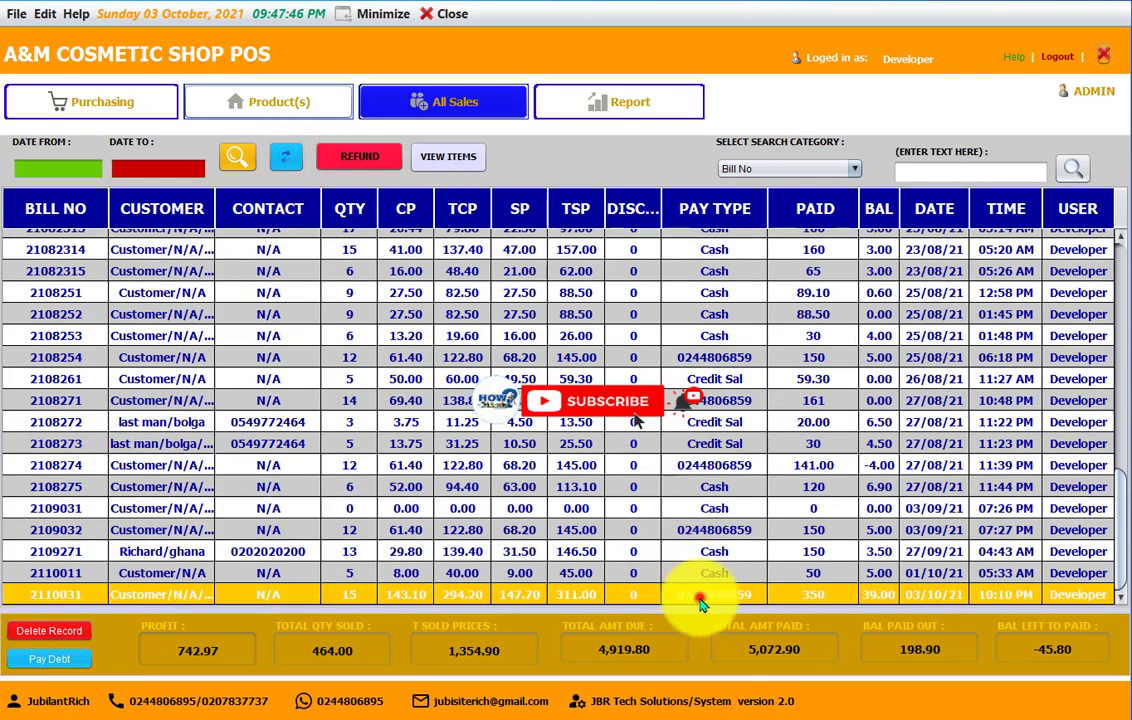
{"action": "left_click", "coordinate": [428, 156]}
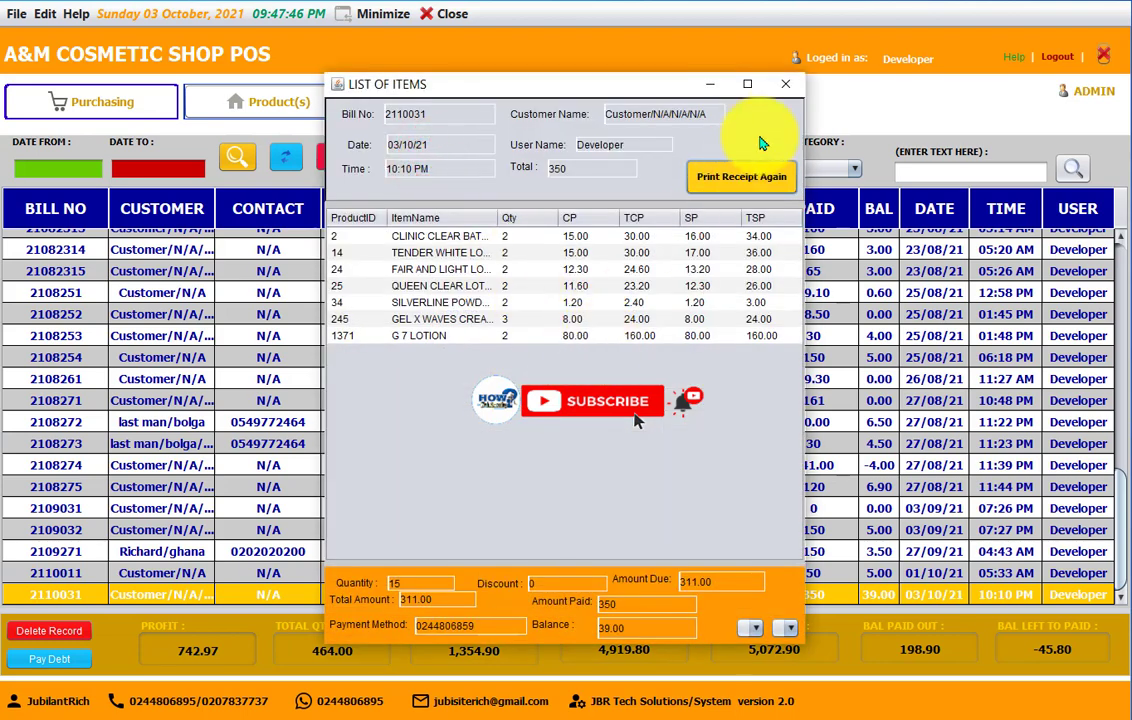
{"action": "left_click", "coordinate": [790, 90]}
{"action": "scroll", "coordinate": [518, 455], "scroll_direction": "up", "scroll_amount": 4}
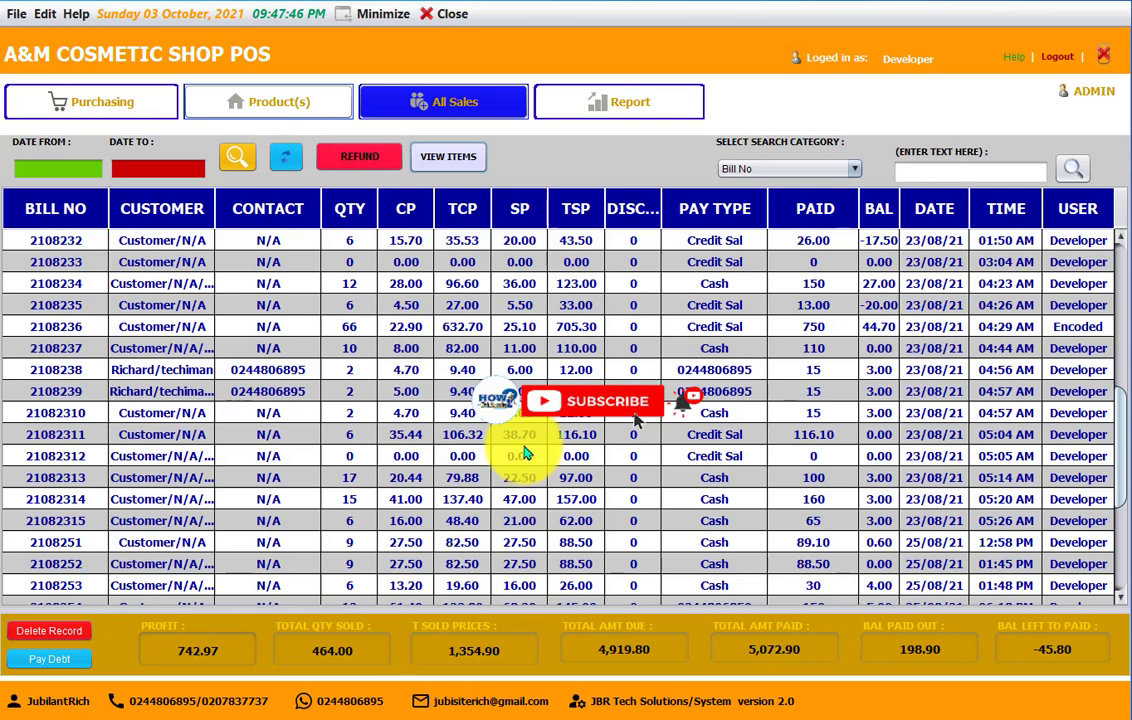
{"action": "scroll", "coordinate": [524, 453], "scroll_direction": "down", "scroll_amount": 4}
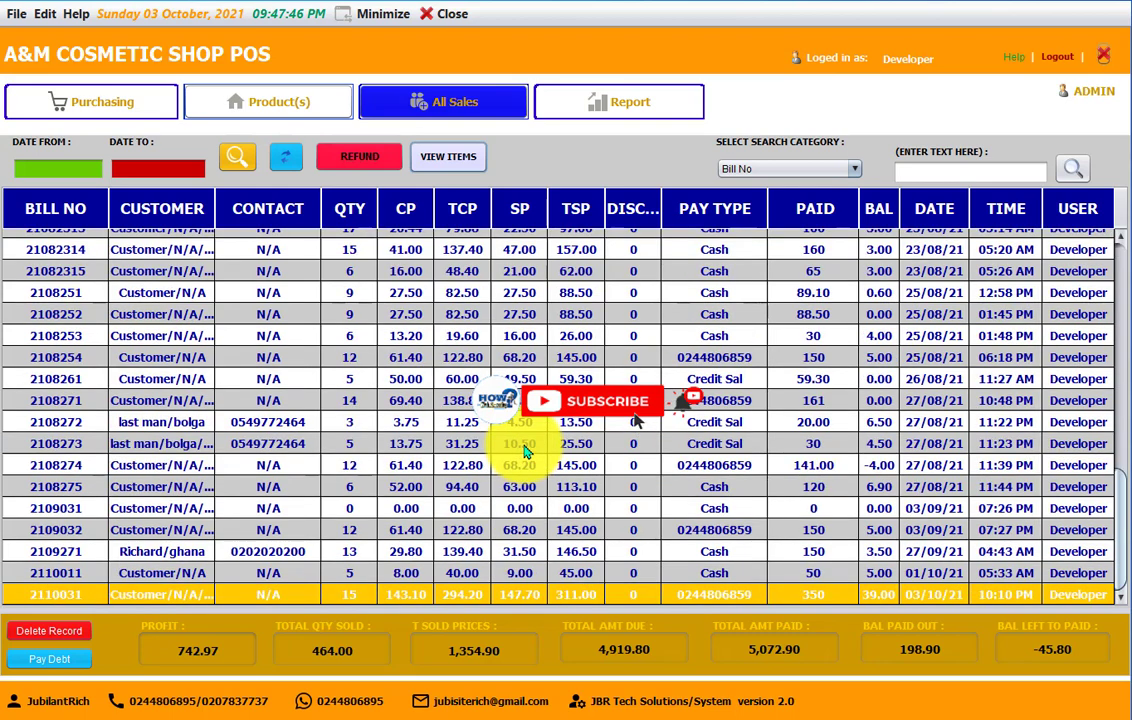
Delete the original 27/08/21 10:48 PM sale record, and reload the sales list to refresh the totals
{"action": "left_click", "coordinate": [706, 400]}
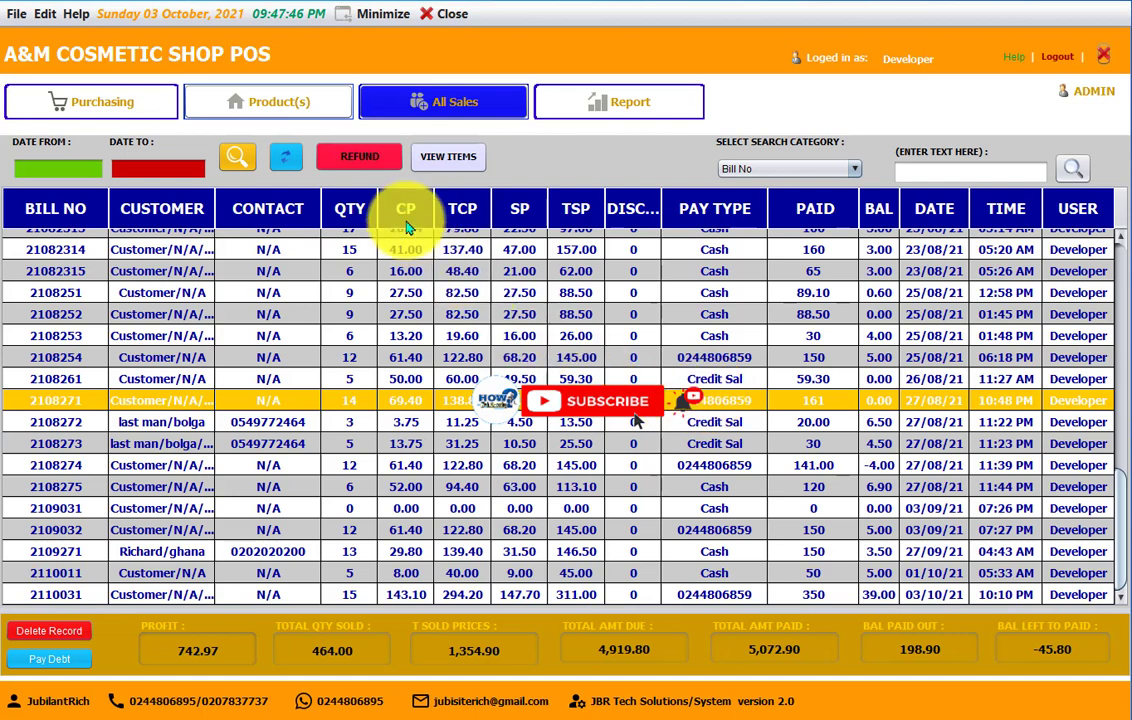
{"action": "left_click", "coordinate": [86, 657]}
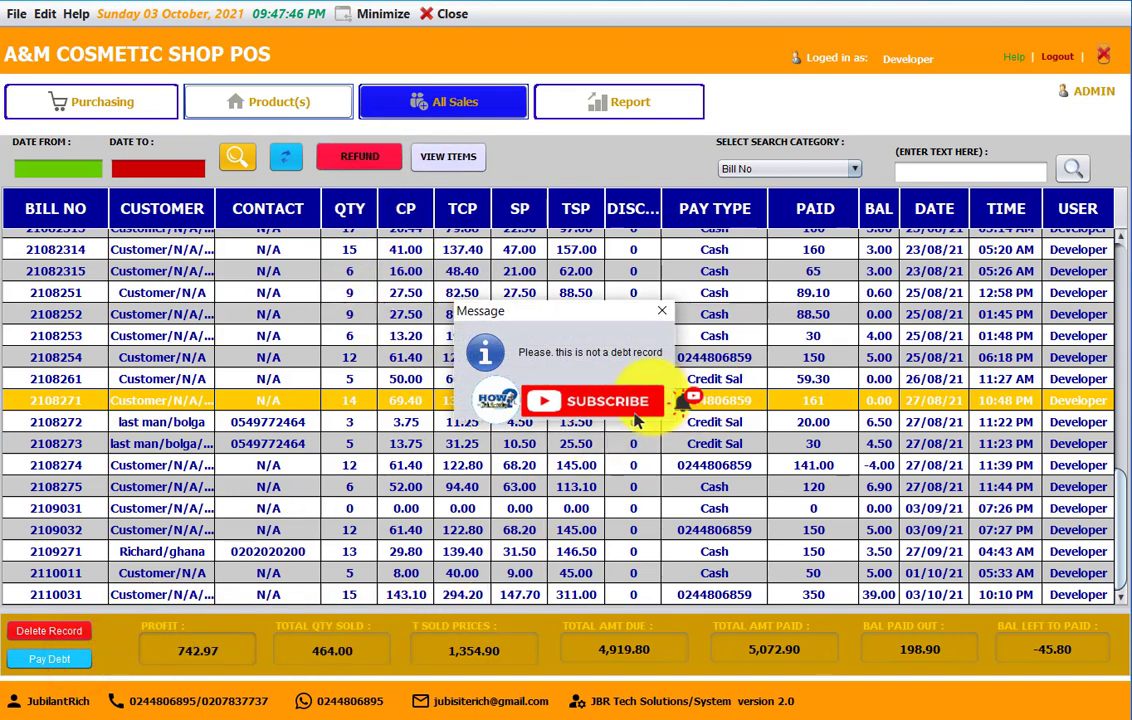
{"action": "left_click", "coordinate": [632, 404]}
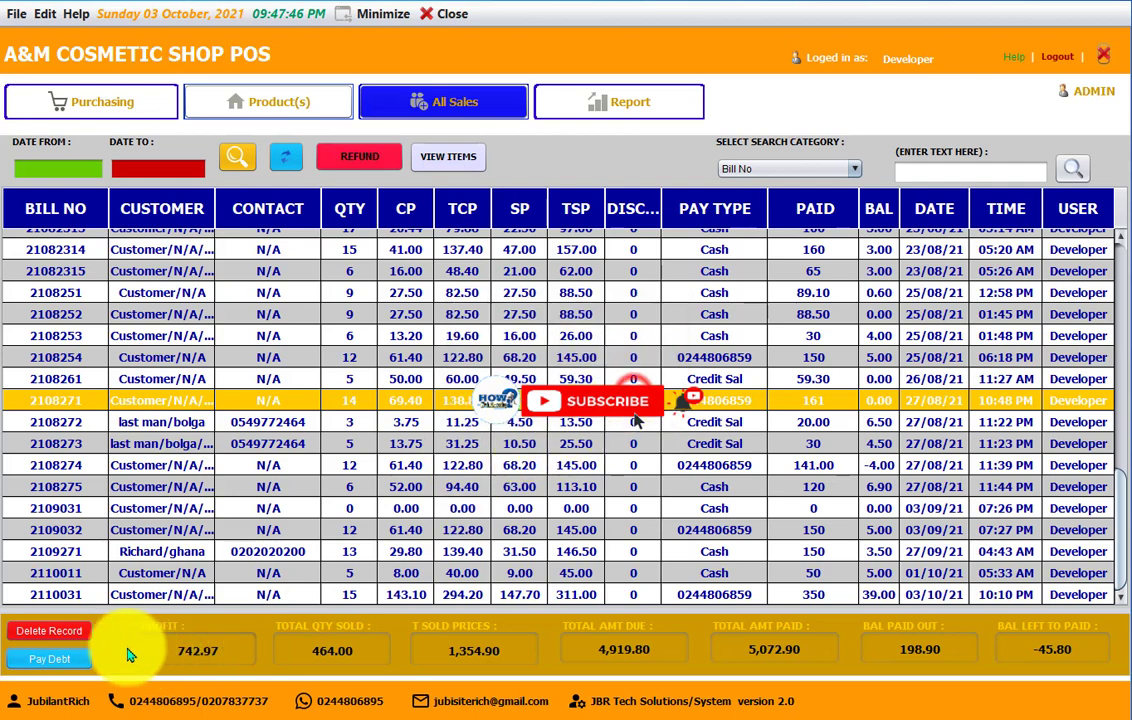
{"action": "left_click", "coordinate": [80, 631]}
{"action": "left_click", "coordinate": [632, 416]}
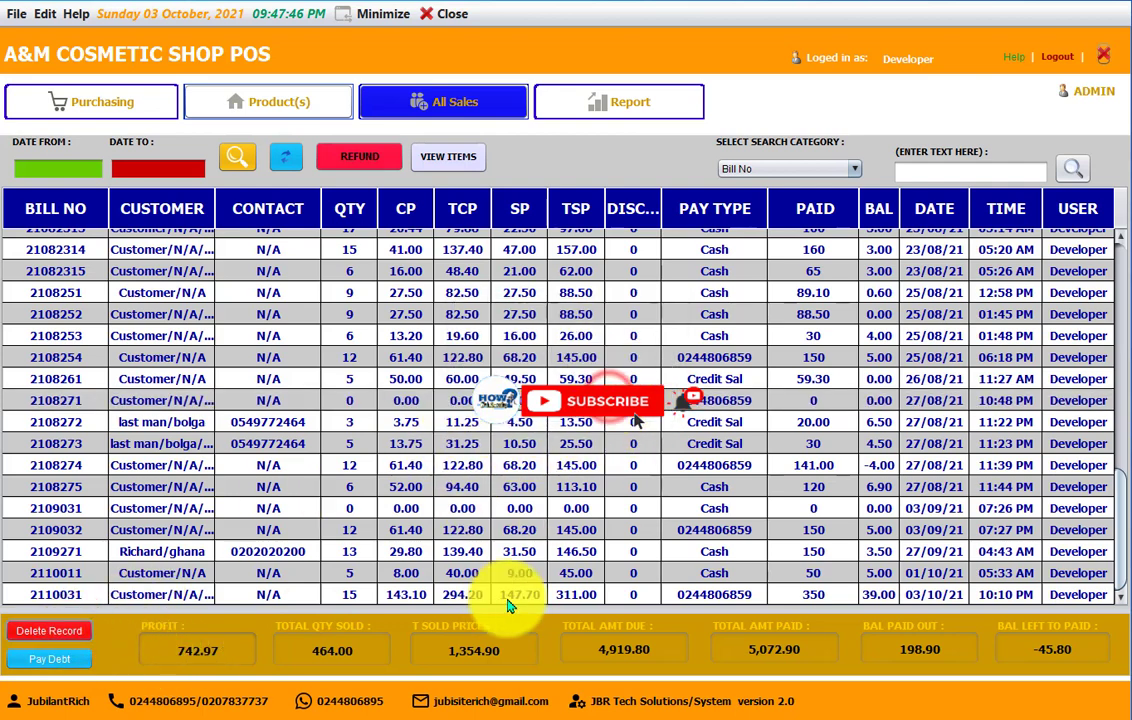
{"action": "left_click", "coordinate": [285, 158]}
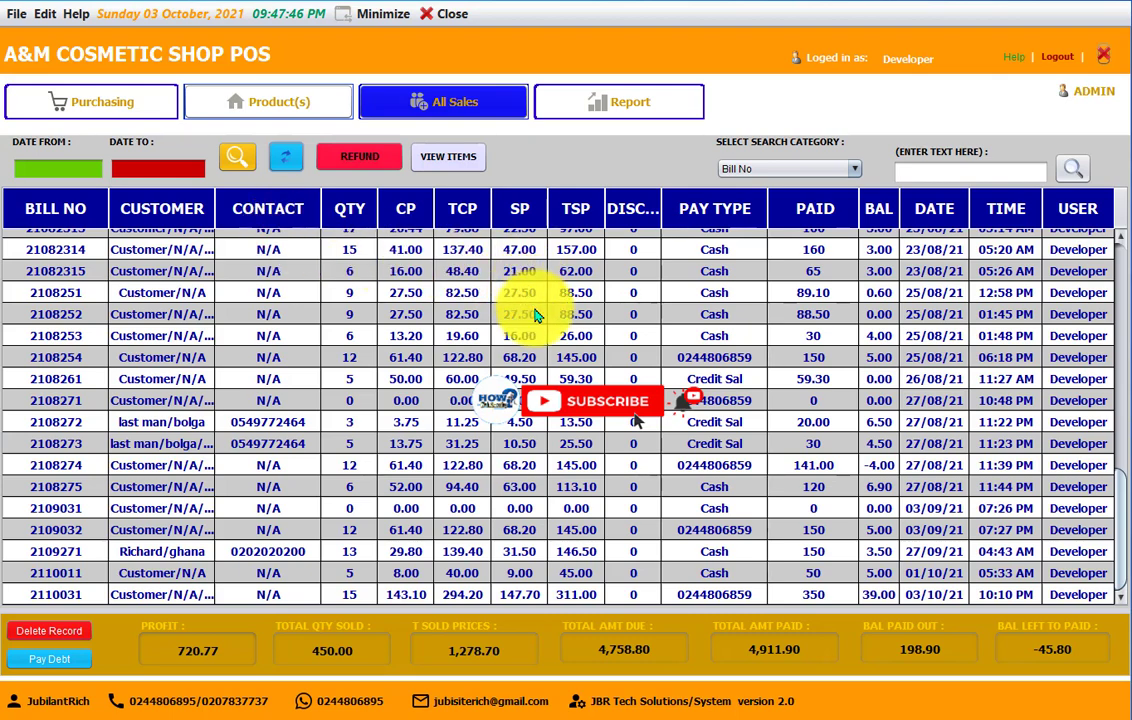
{"action": "scroll", "coordinate": [524, 310], "scroll_direction": "up", "scroll_amount": 5}
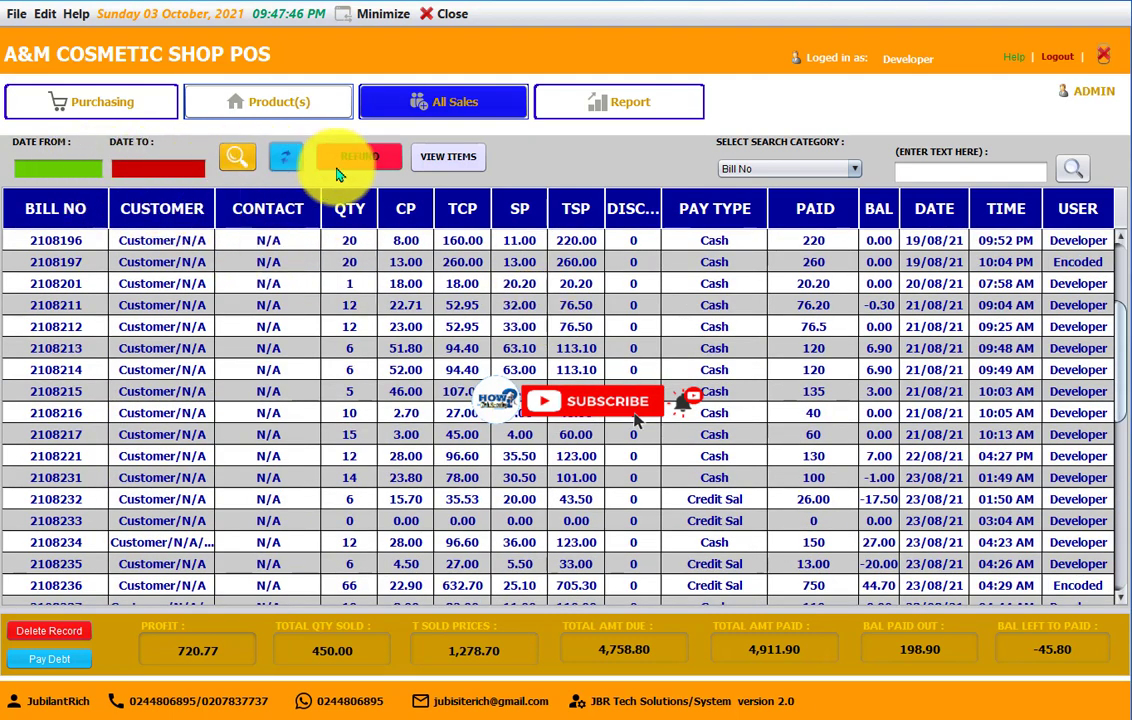